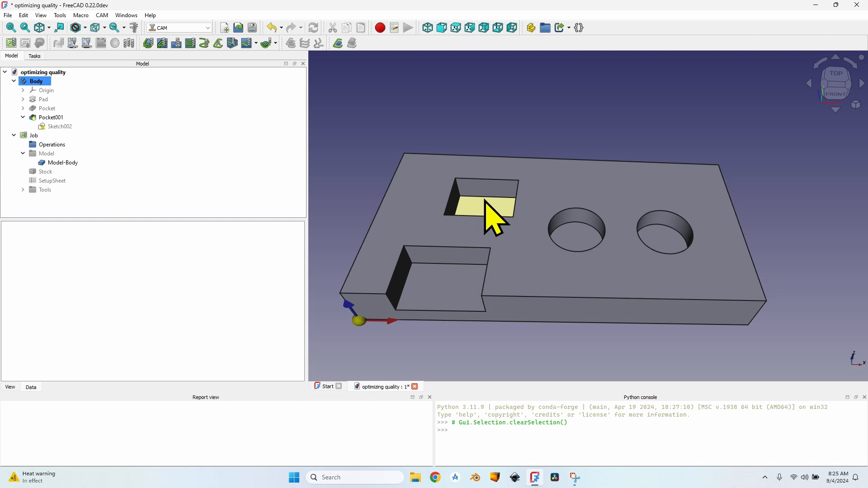
Step: Undo the pocket operation started on the Body's small rectangular pocket floor and hide the Body
click(493, 220)
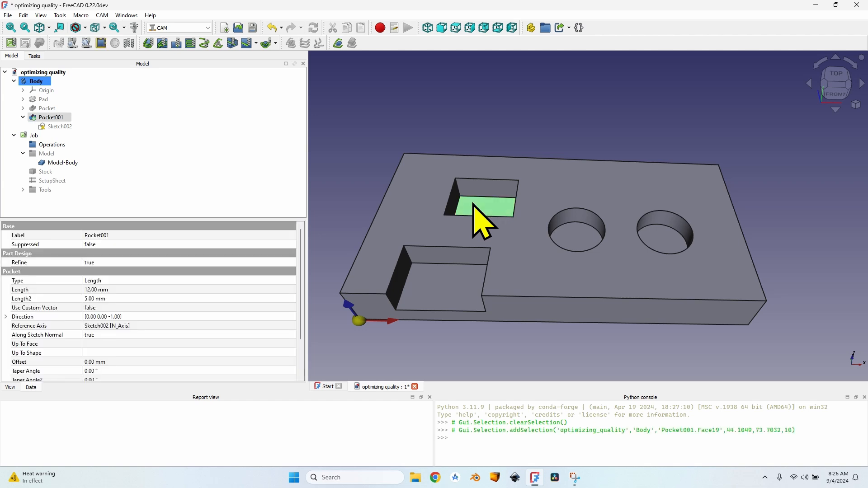
key(ctrl+z)
key(space)
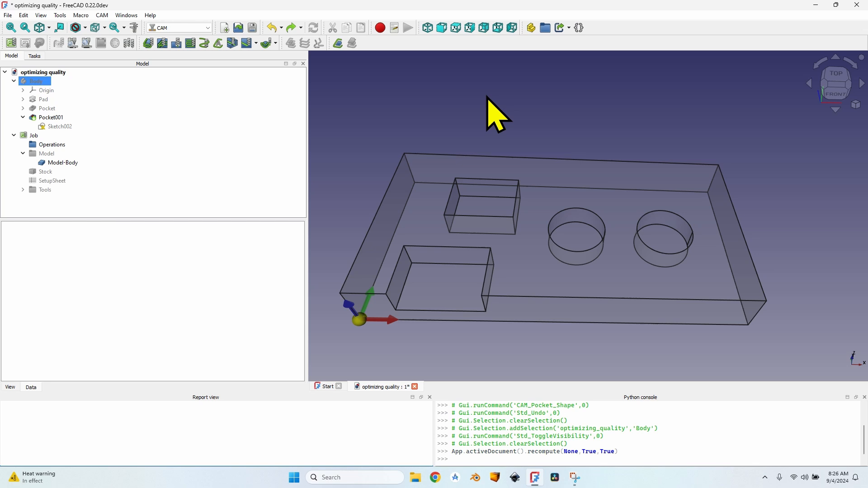
Step: Create a Pocket Shape operation on the job model's small rectangular pocket floor, using Climb cut mode and the ZigZag pattern, and generate its toolpath
click(481, 223)
click(162, 43)
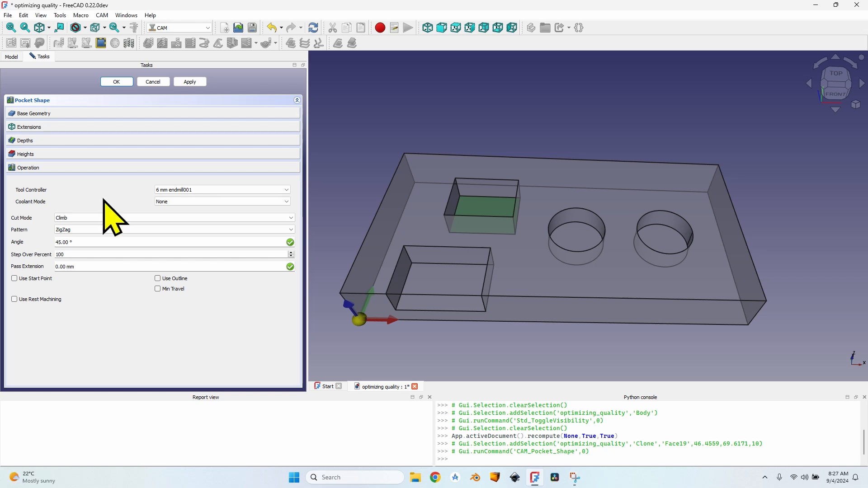
click(93, 219)
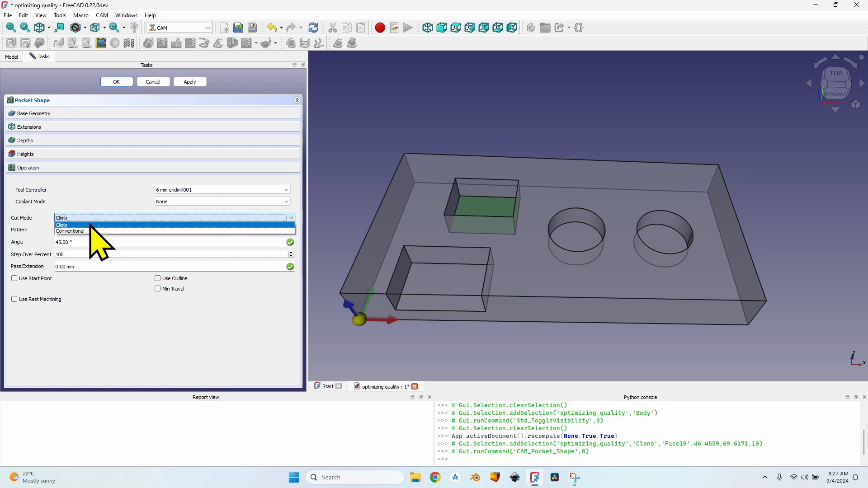
click(93, 205)
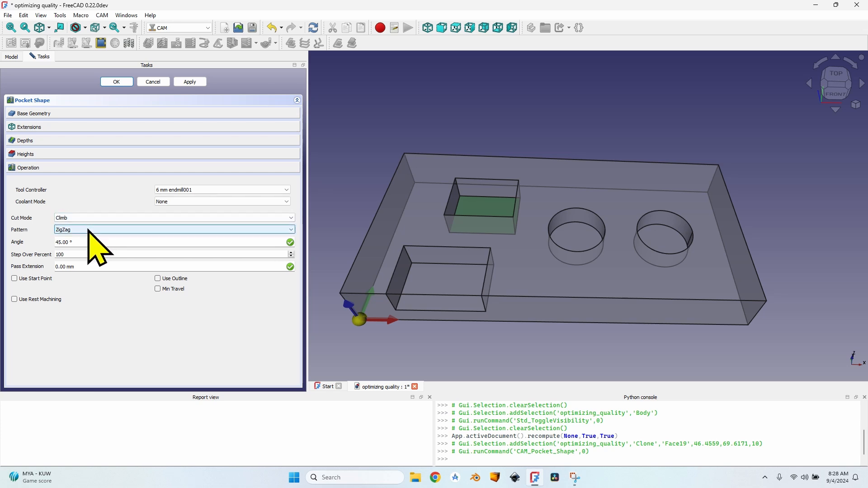
click(89, 231)
click(90, 231)
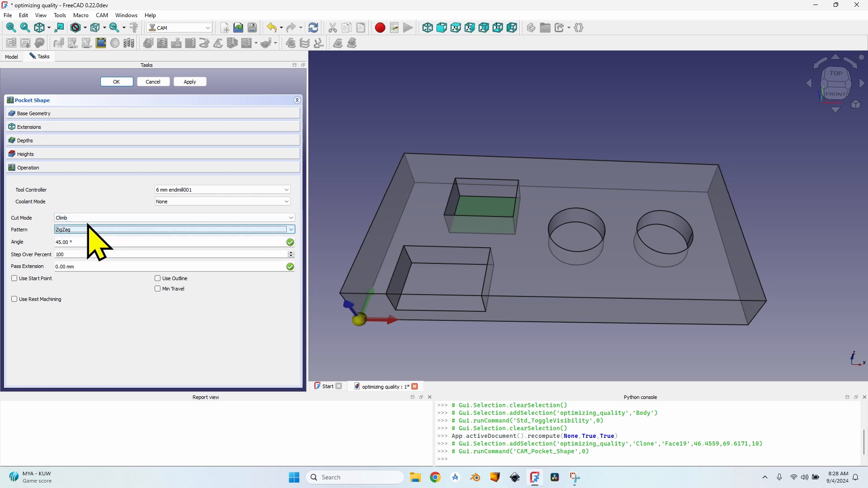
click(192, 85)
scroll(486, 205, up, 3)
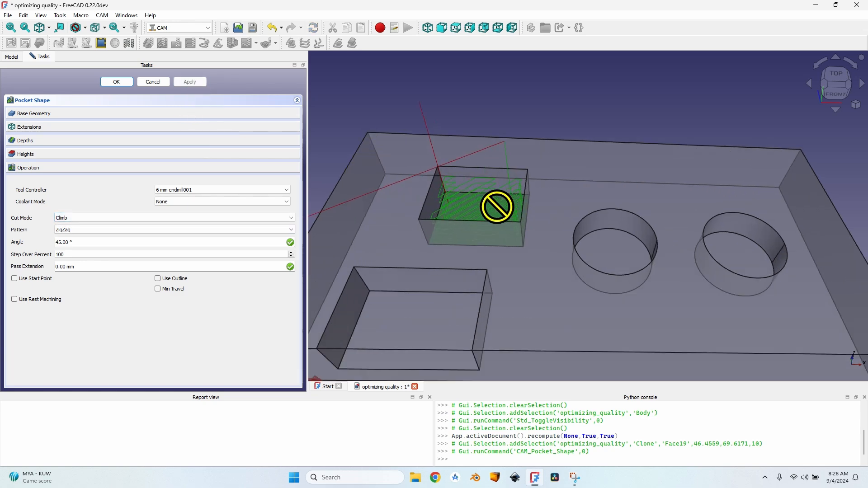
middle_drag(496, 207, 582, 248)
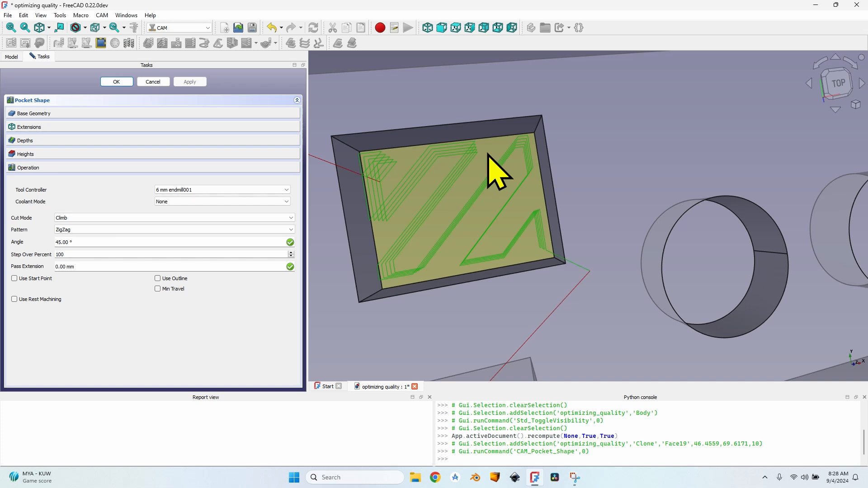
Step: Change the pocket's clearing pattern to ZigZagOffset and regenerate the toolpath
click(65, 230)
click(93, 247)
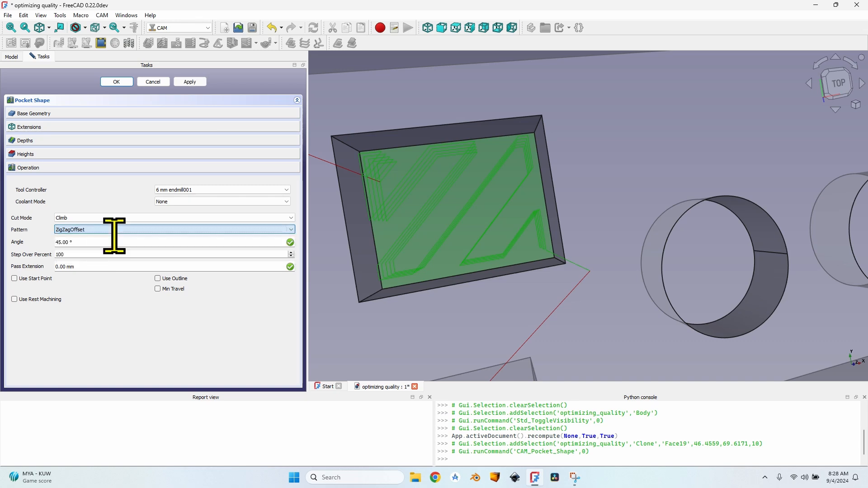
click(189, 81)
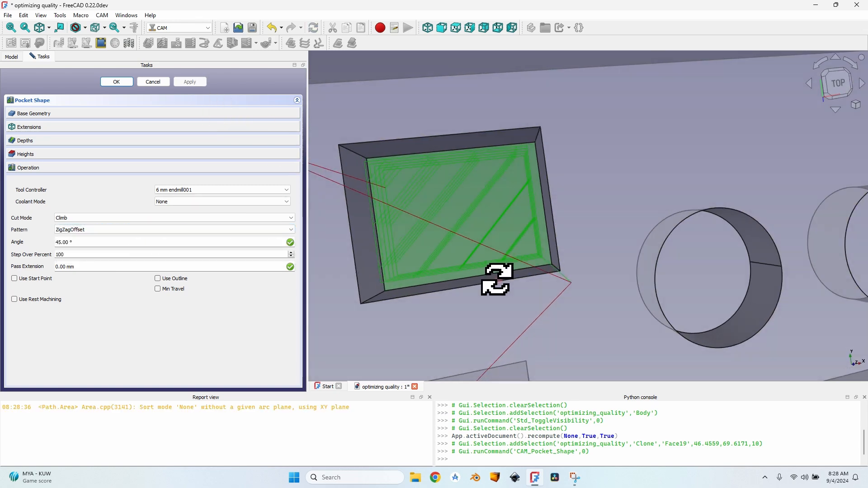
middle_drag(497, 279, 502, 217)
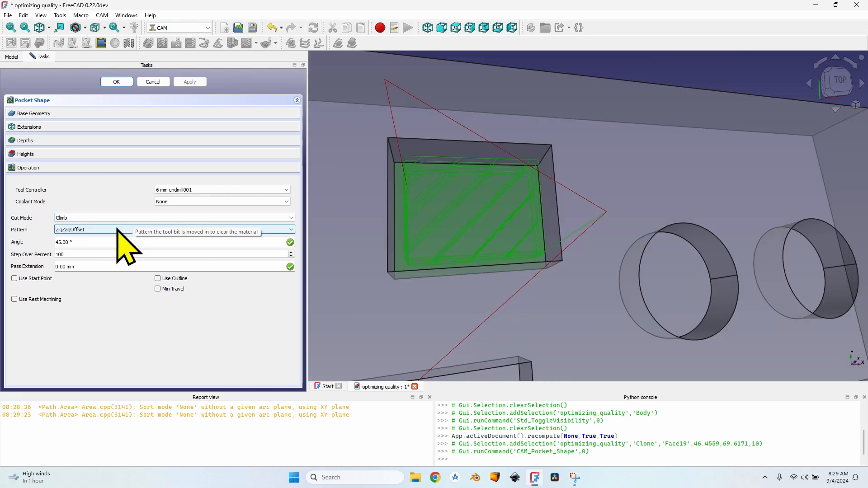
Step: Set the pocket's clearing pattern to Offset and regenerate the toolpath
click(117, 229)
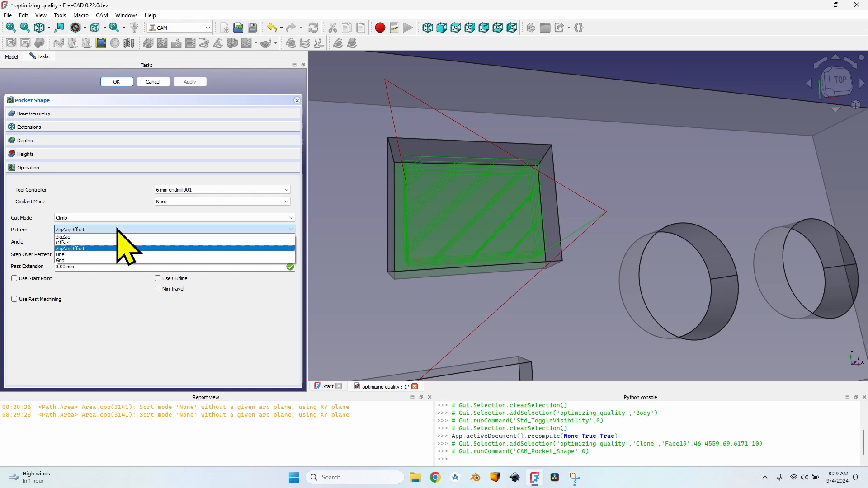
click(80, 244)
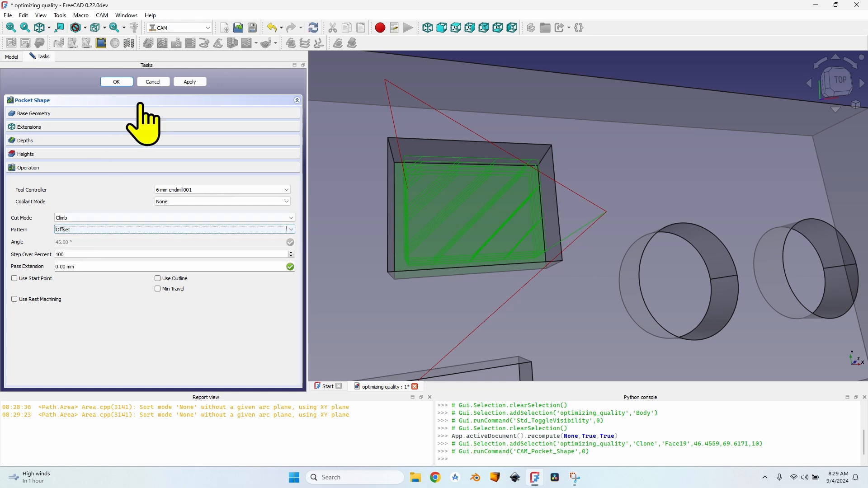
click(190, 81)
scroll(363, 270, up, 3)
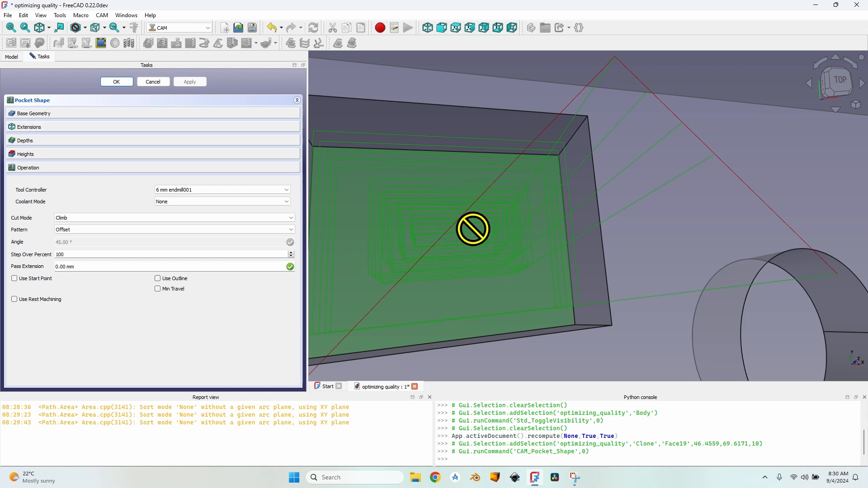
scroll(511, 212, down, 4)
middle_drag(540, 200, 519, 216)
scroll(519, 215, up, 2)
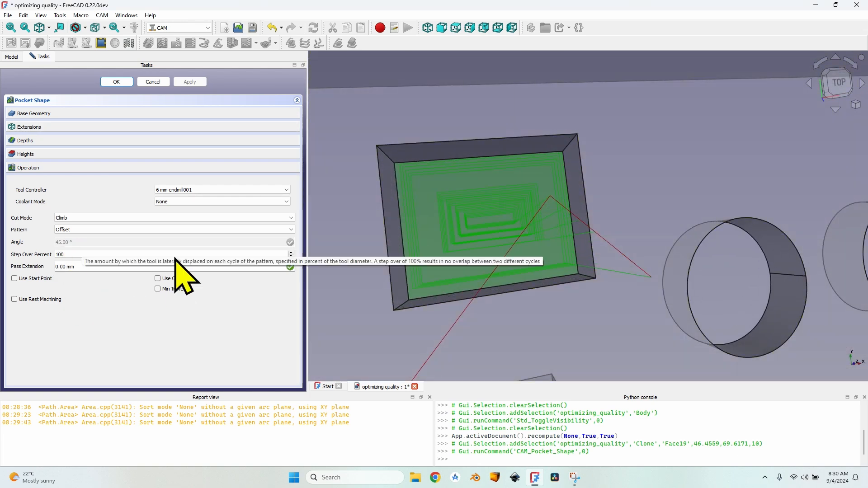
Step: Show the pocket toolpath from the top in orthographic projection
click(838, 80)
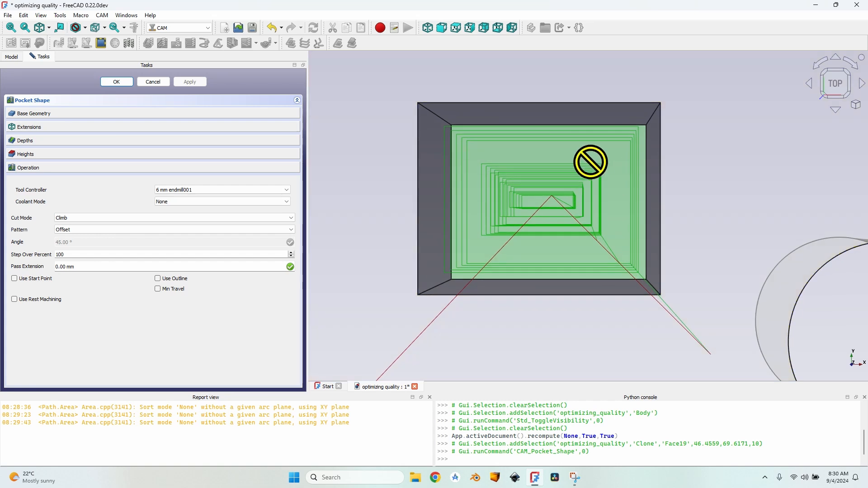
click(856, 105)
click(841, 113)
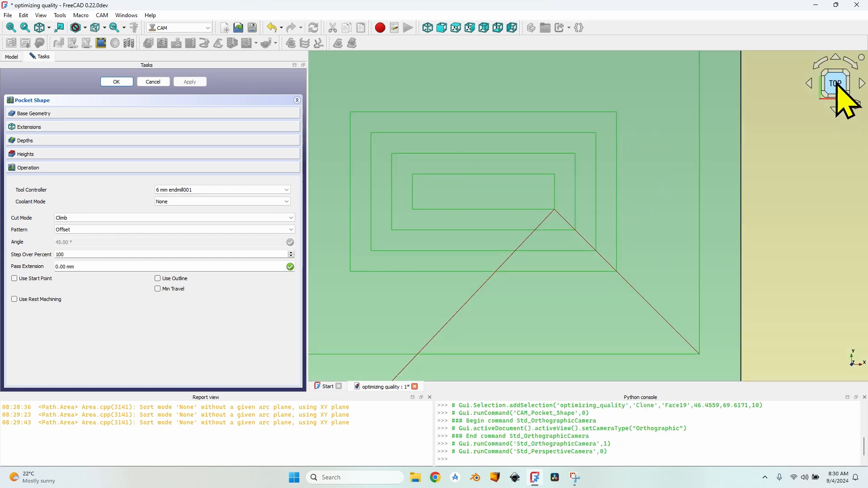
scroll(590, 204, down, 3)
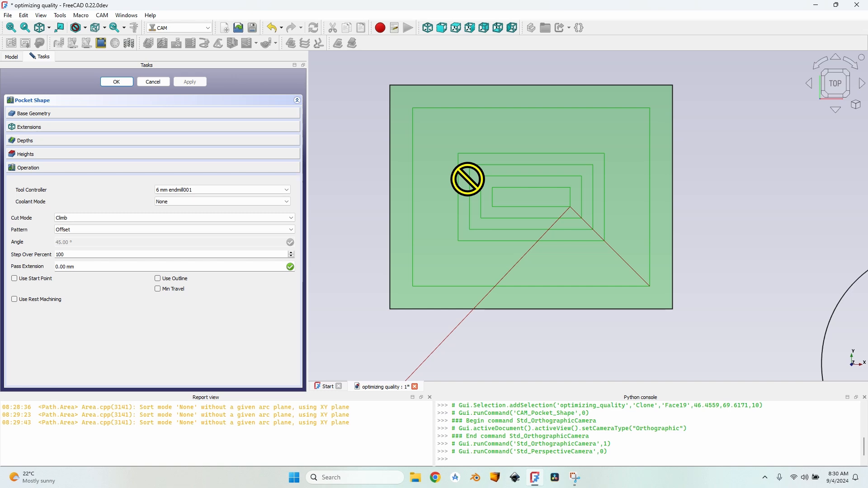
Step: Set the pocket's step over to 90 percent and regenerate the toolpath
double_click(108, 254)
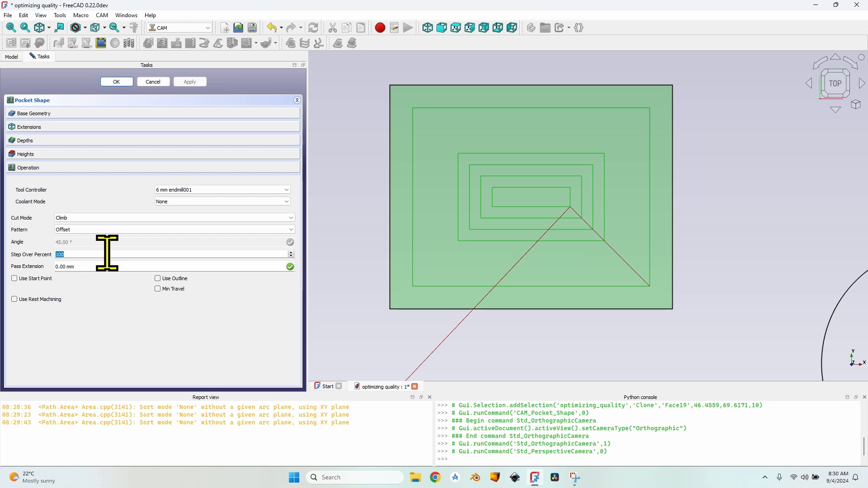
text(90)
click(190, 82)
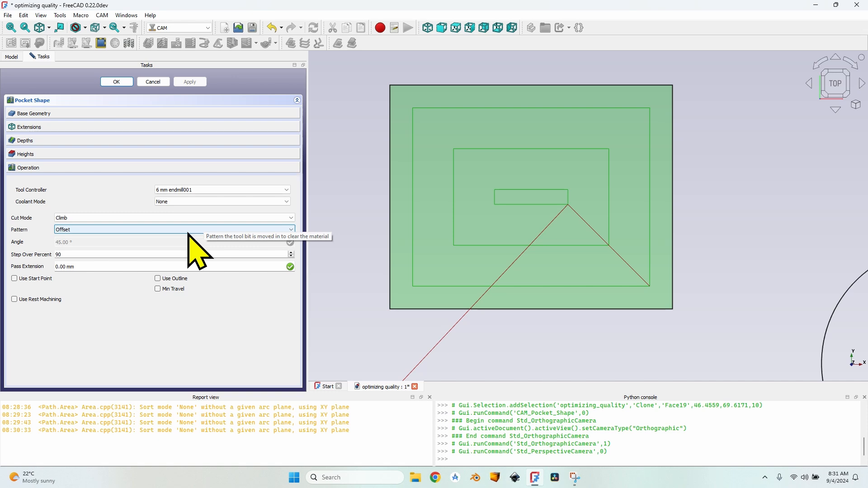
Step: Set the pocket's step over to 50 percent, regenerate the toolpath, accept the operation and select it for inspection
double_click(72, 254)
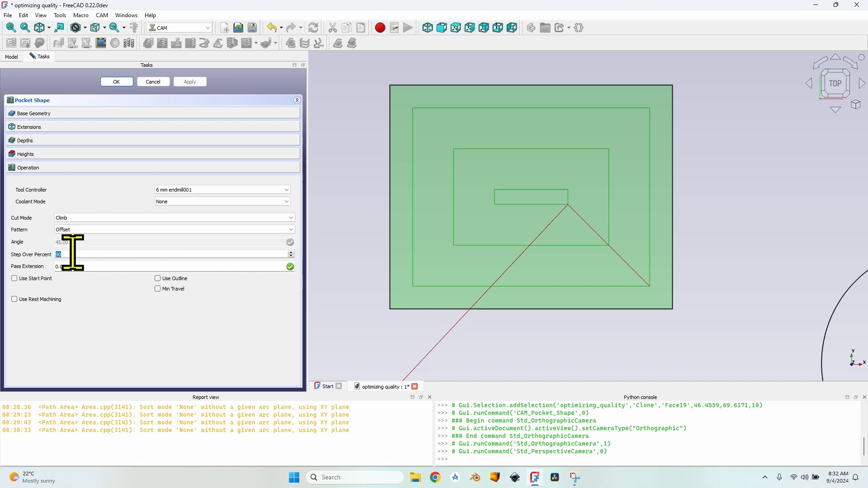
text(50)
click(190, 82)
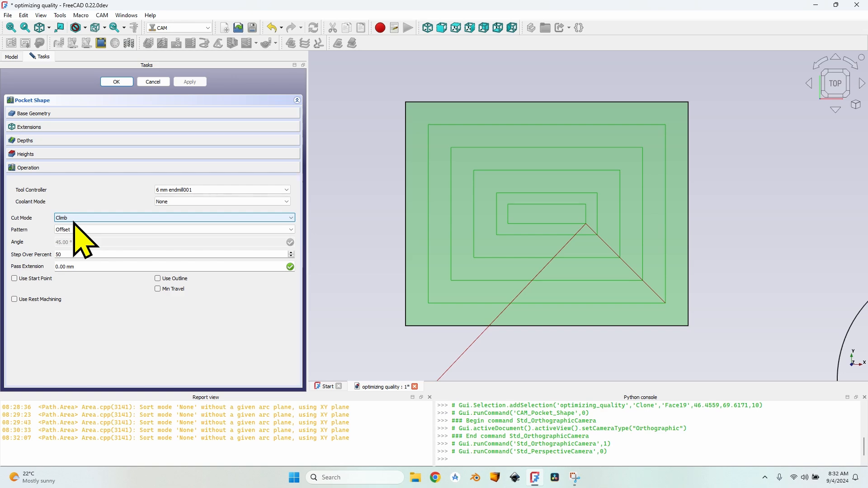
click(115, 82)
click(75, 152)
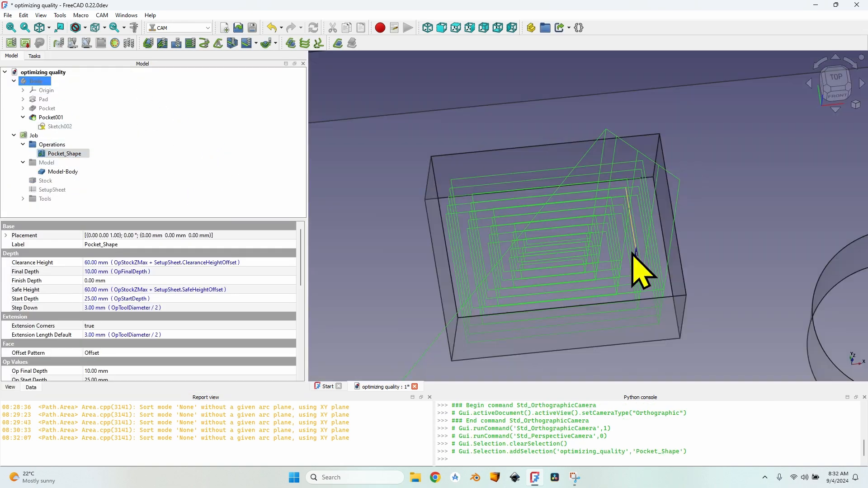
scroll(633, 253, down, 3)
middle_drag(580, 266, 497, 228)
scroll(498, 227, up, 3)
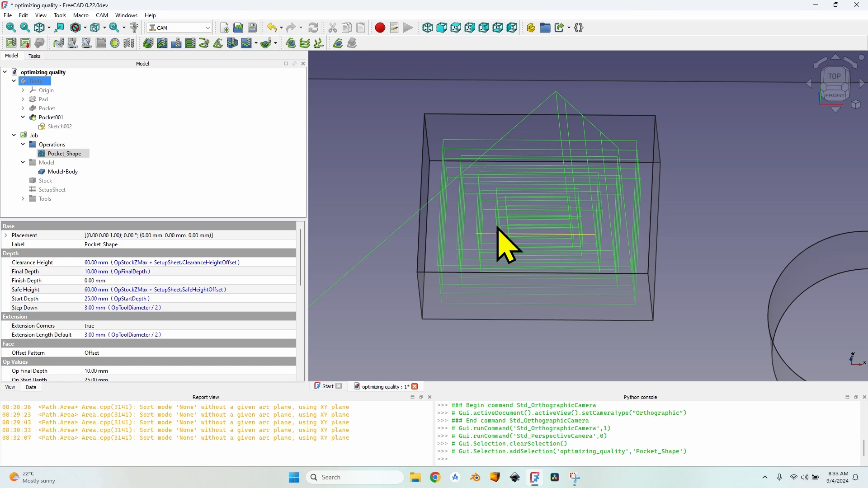
Step: Reopen the Pocket_Shape operation, set its Finish Step Down to 0.20 mm, regenerate the toolpath and inspect the final passes
double_click(64, 154)
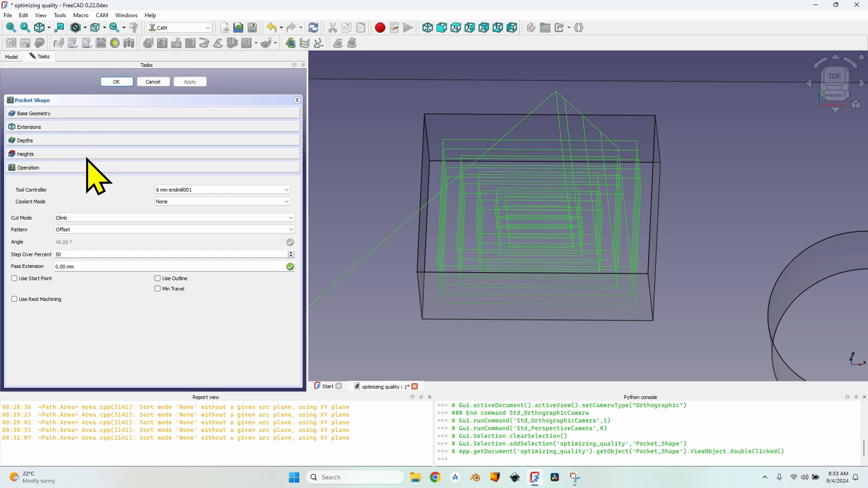
click(30, 140)
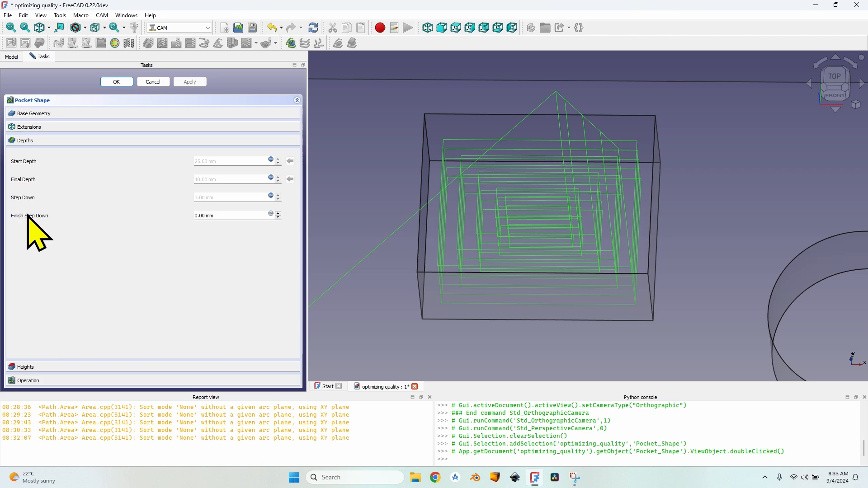
click(199, 214)
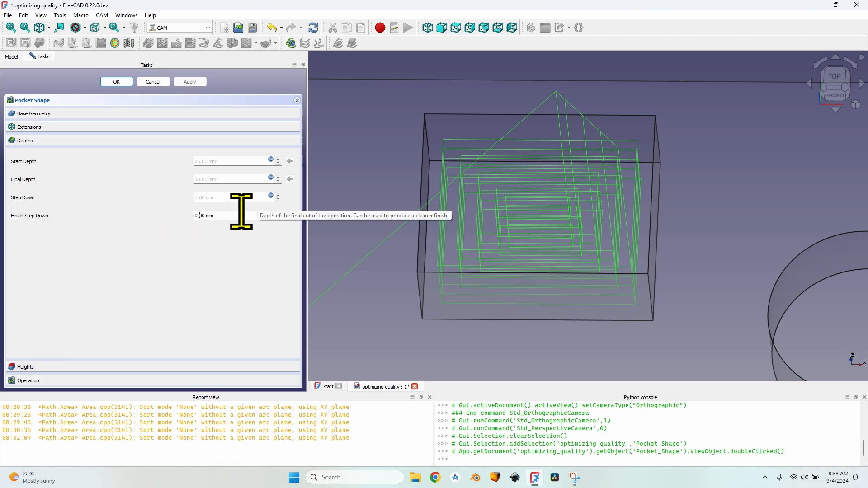
text(2)
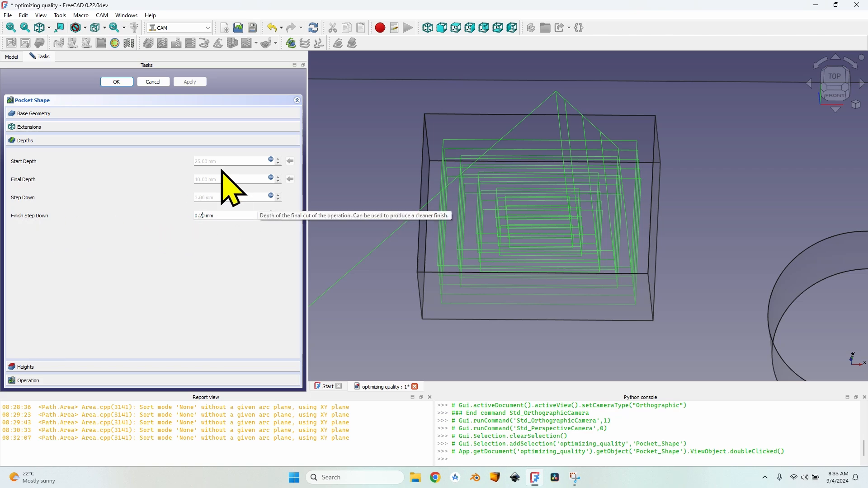
click(193, 83)
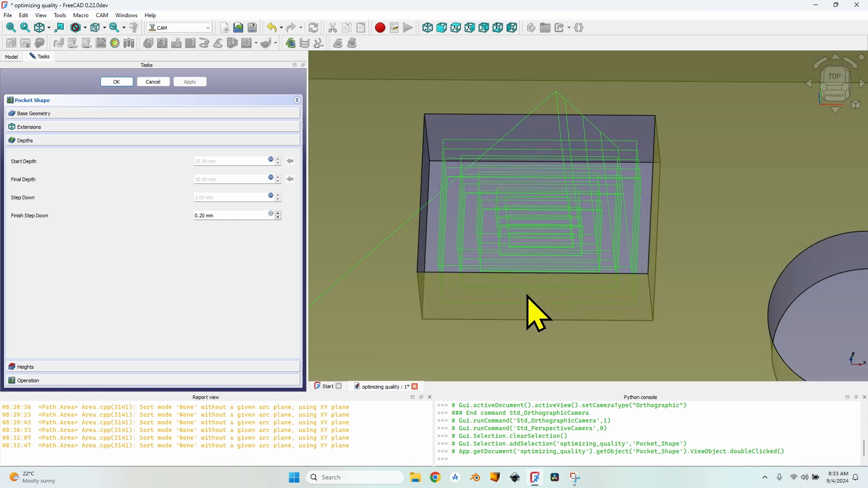
middle_drag(527, 296, 520, 265)
scroll(470, 263, up, 6)
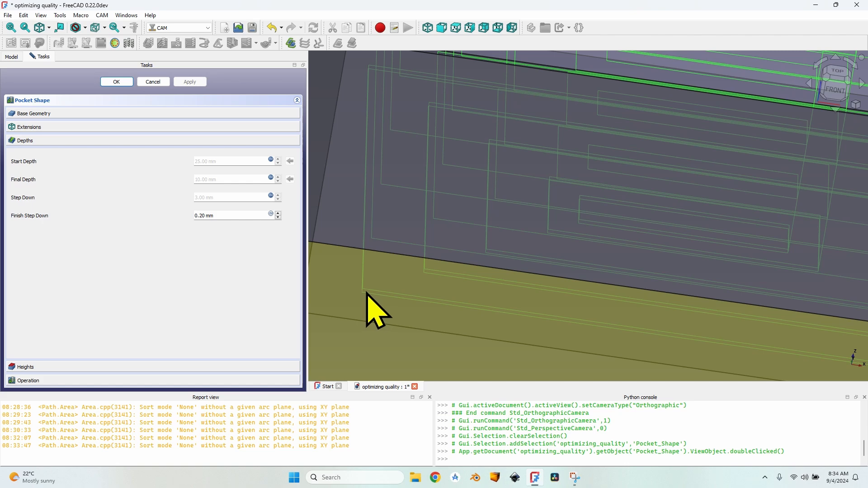
scroll(371, 285, down, 4)
middle_drag(525, 200, 515, 241)
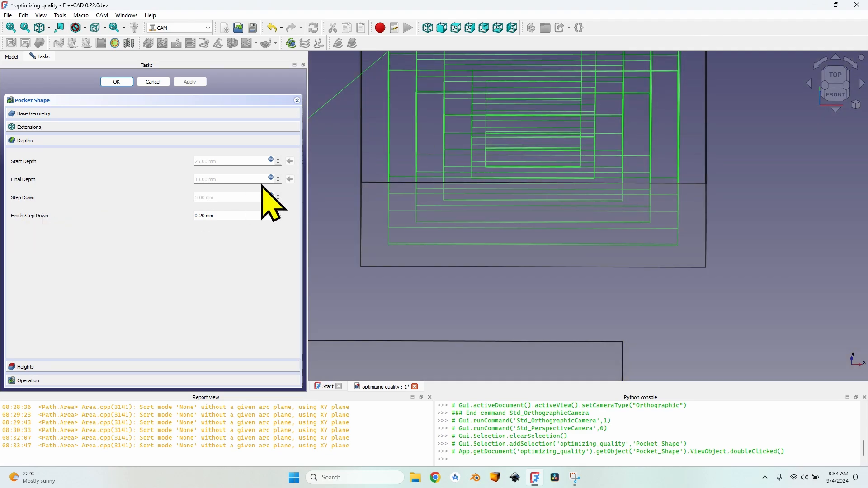
middle_drag(529, 199, 500, 102)
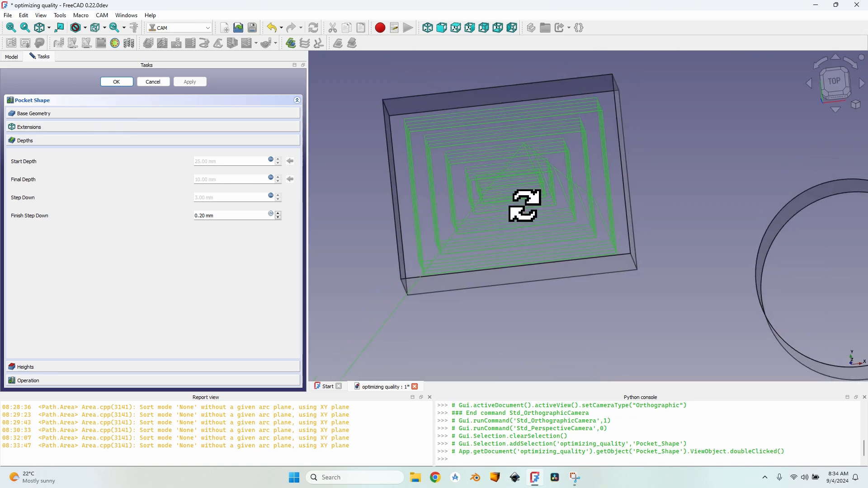
scroll(521, 205, up, 1)
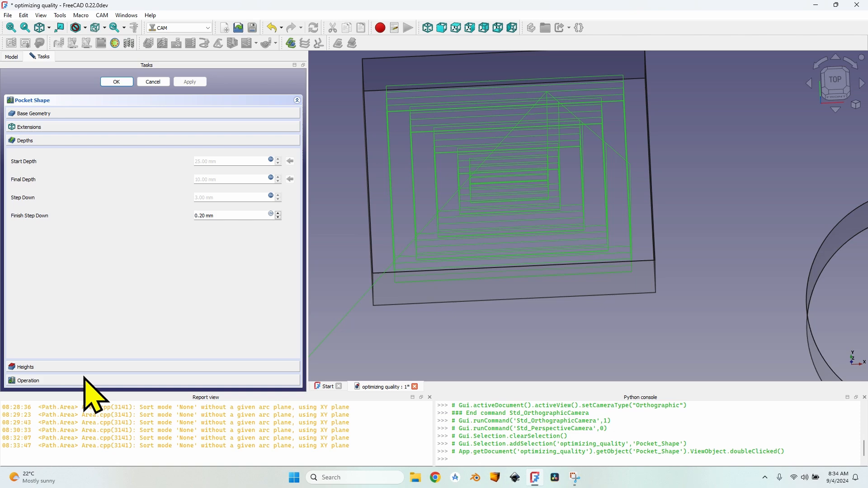
Step: Set the pocket operation's Pass Extension to 0.20 mm, regenerate the toolpath, close the operation and inspect the result
click(86, 380)
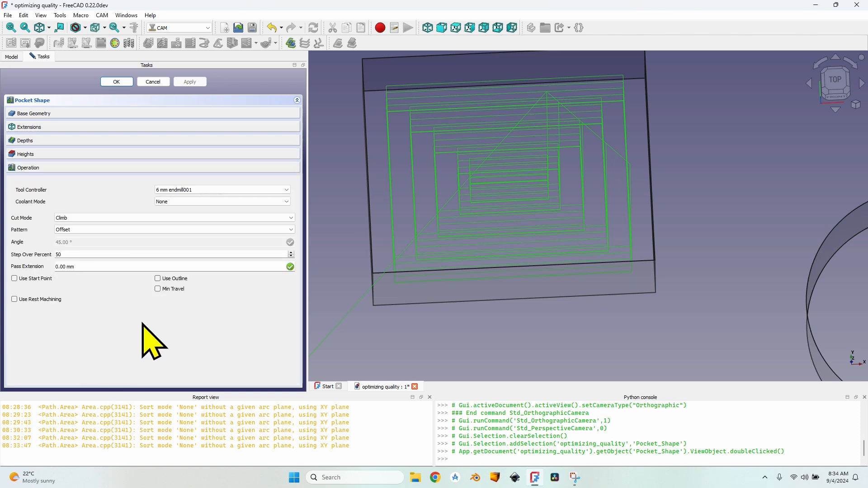
click(60, 267)
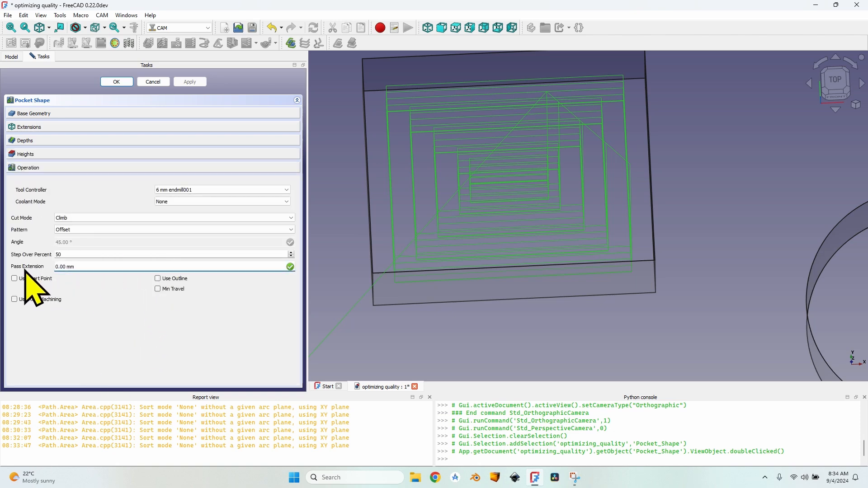
key(Delete)
text(2)
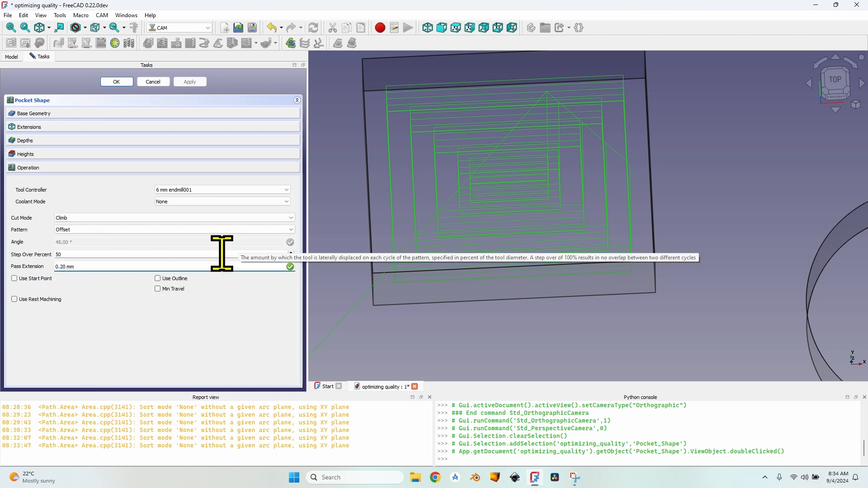
click(196, 82)
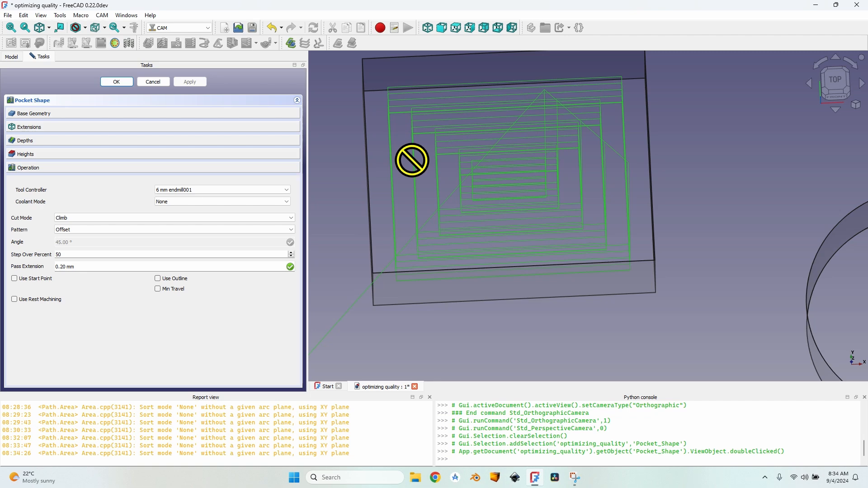
key(Escape)
scroll(522, 222, down, 1)
mouse_move(522, 221)
middle_down()
mouse_move(445, 271)
mouse_move(442, 206)
mouse_move(514, 213)
middle_up()
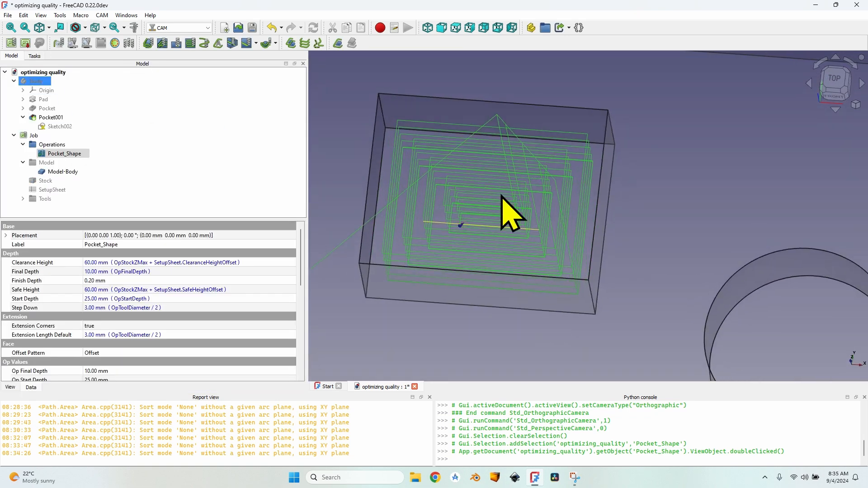
Step: Create a Profile operation on the rectangular pocket's floor face with default settings and hide the Pocket_Shape toolpath
click(386, 195)
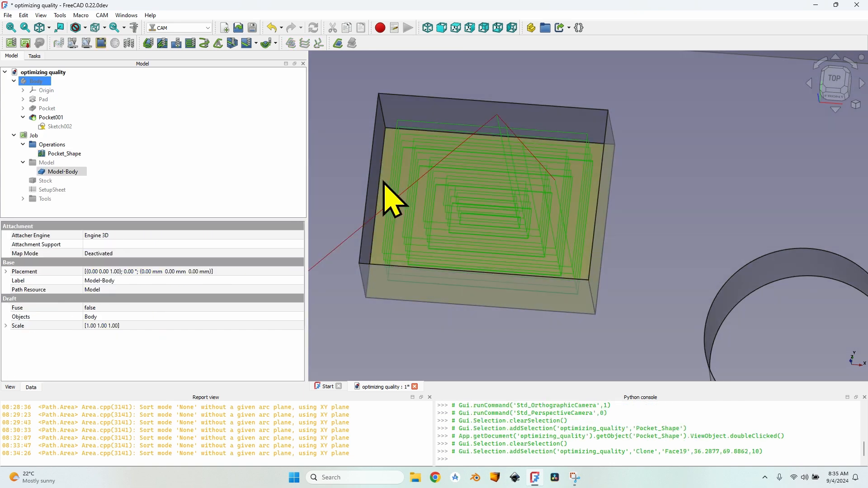
click(161, 44)
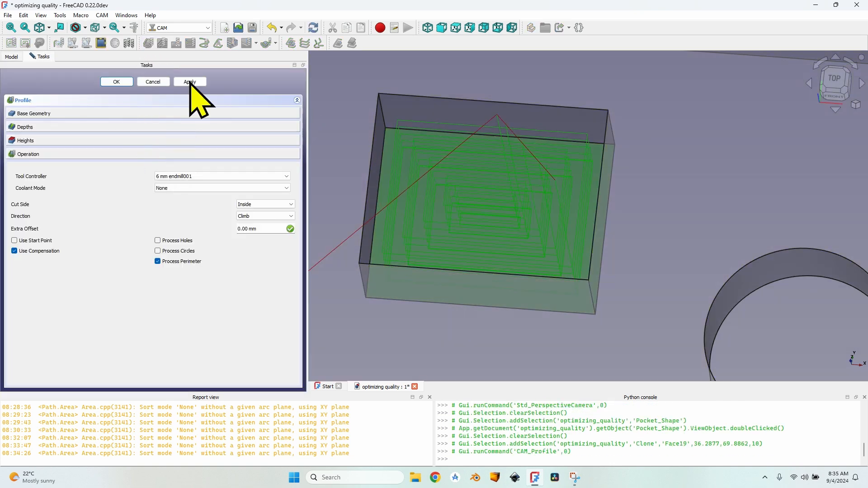
click(116, 82)
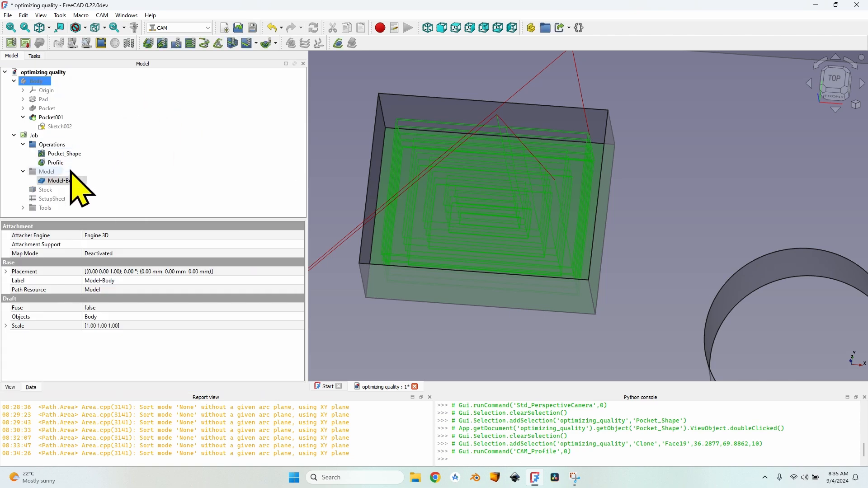
click(65, 154)
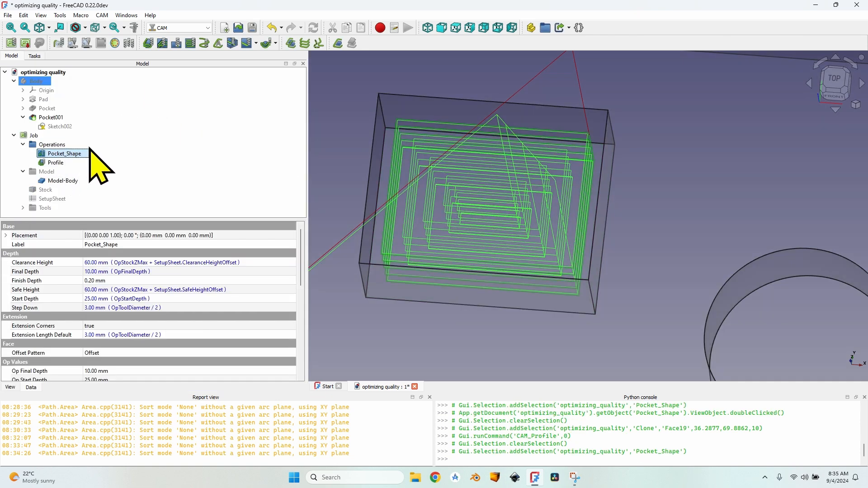
key(space)
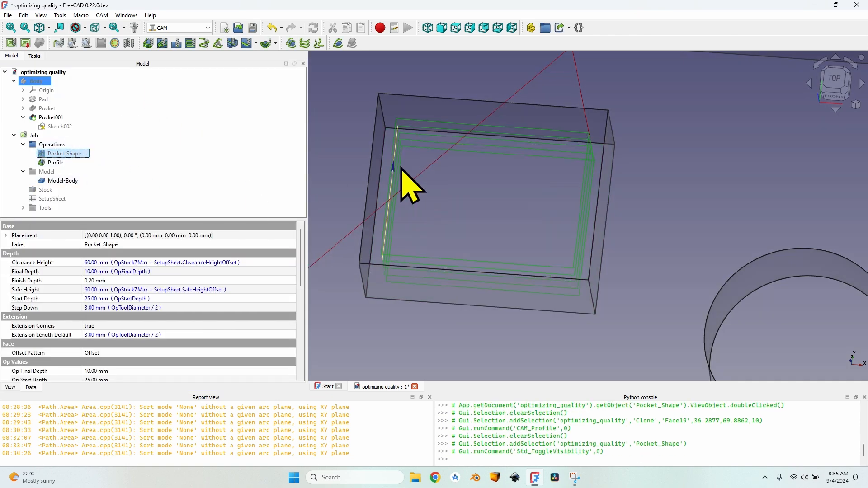
Step: Reopen the Profile operation, set its Step Down to 15 mm and regenerate the toolpath
double_click(54, 162)
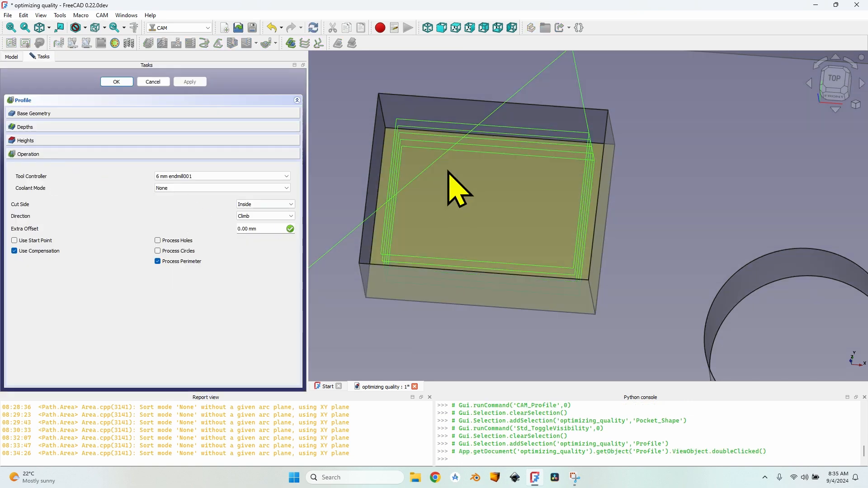
middle_drag(450, 175, 422, 175)
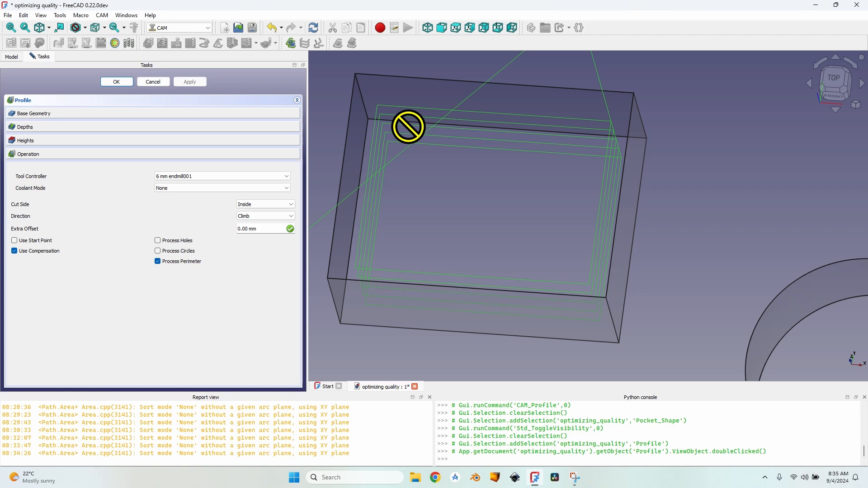
click(82, 127)
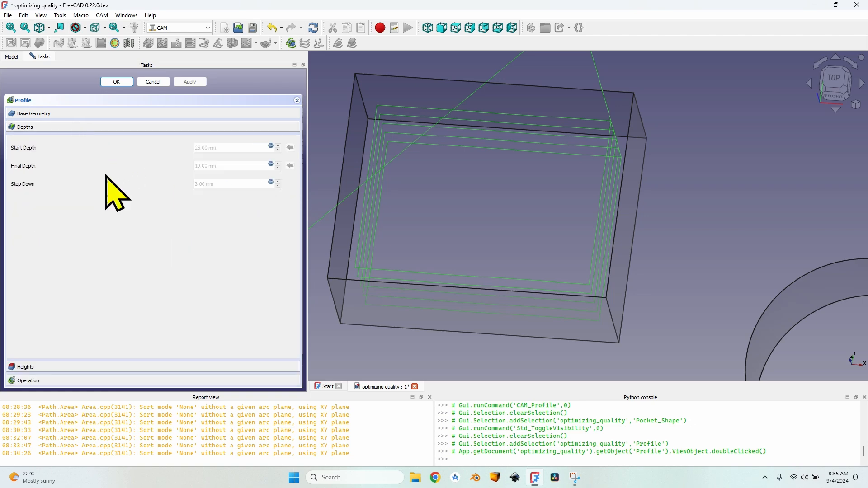
click(271, 182)
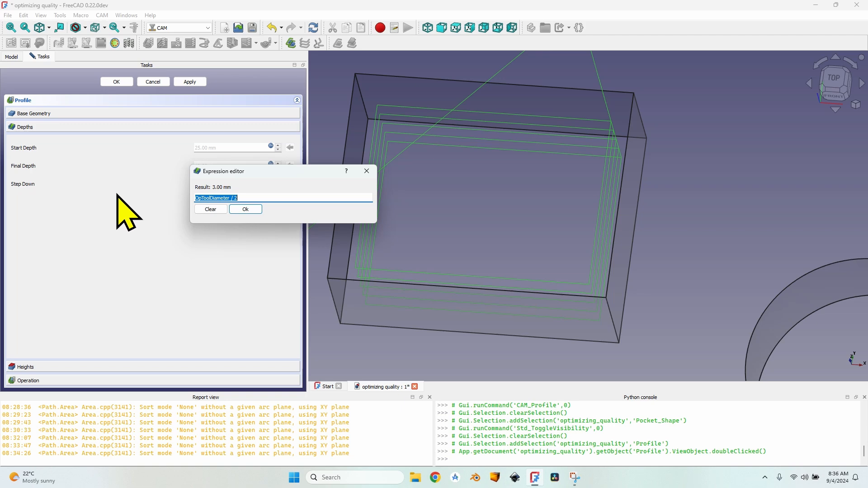
text(15)
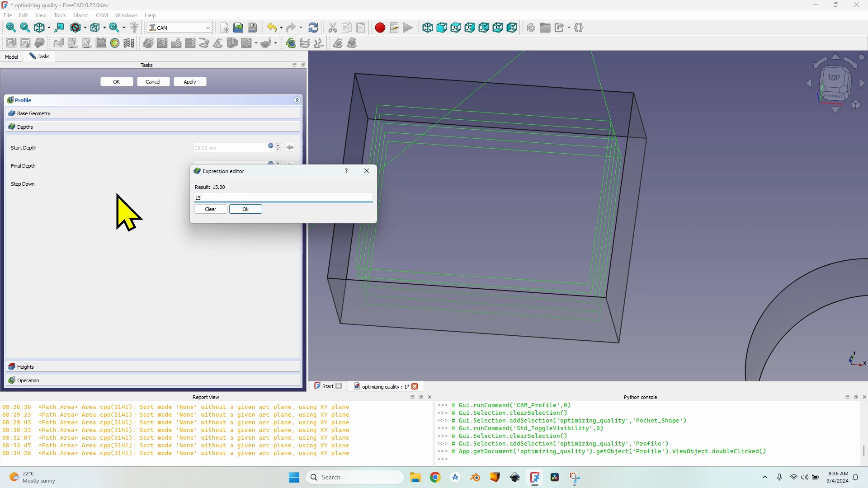
click(246, 209)
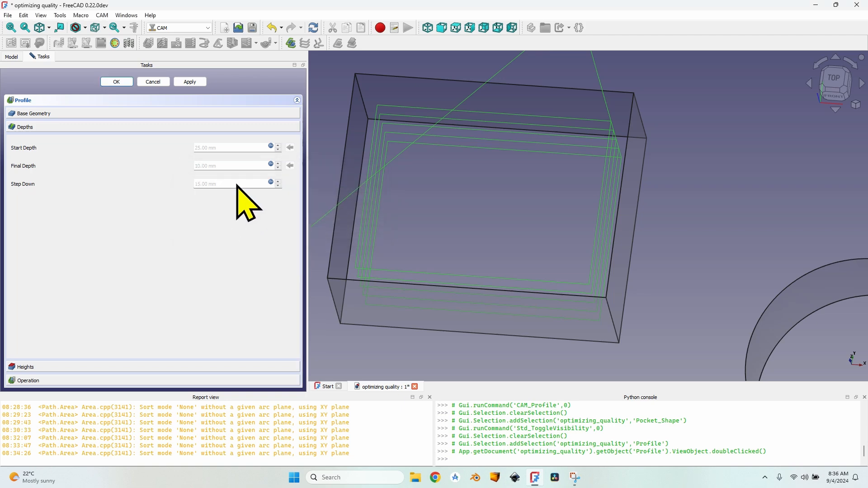
click(191, 82)
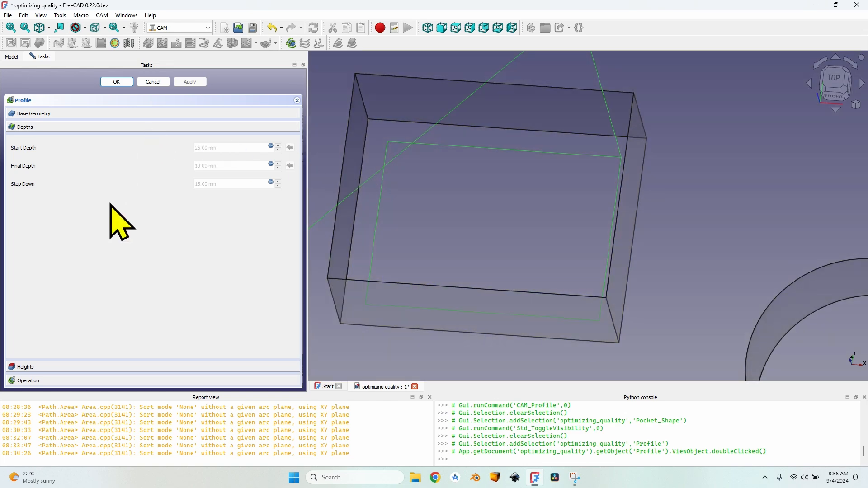
Step: Set the Profile operation's cutting direction to Conventional, regenerate the toolpath and accept the operation
click(74, 379)
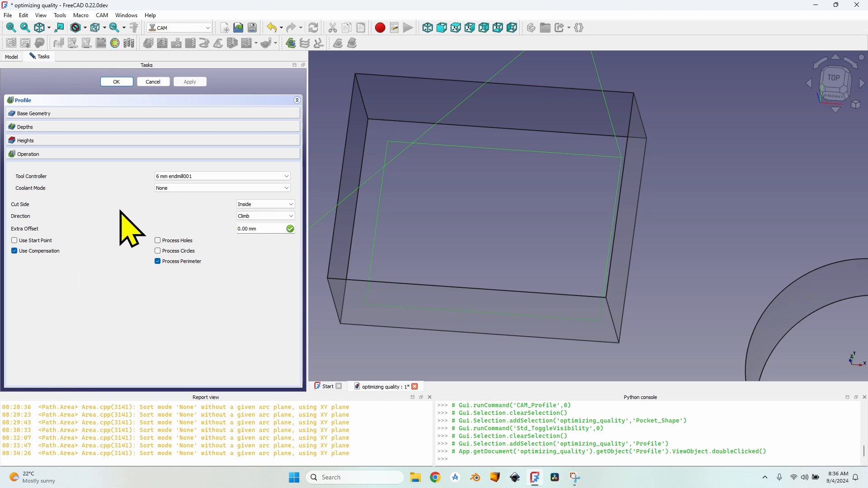
click(266, 217)
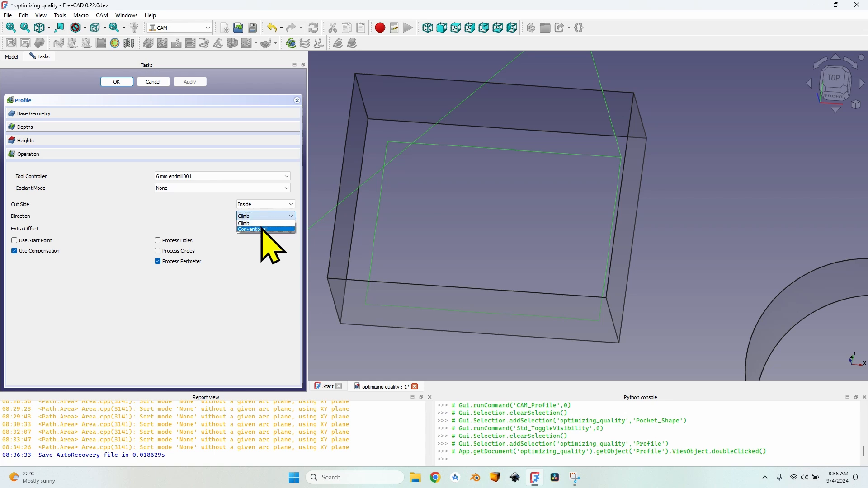
click(262, 229)
click(190, 81)
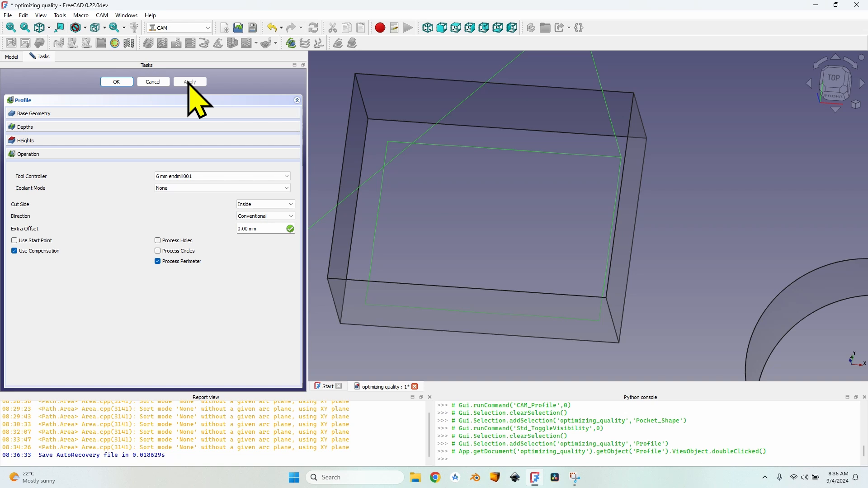
click(116, 82)
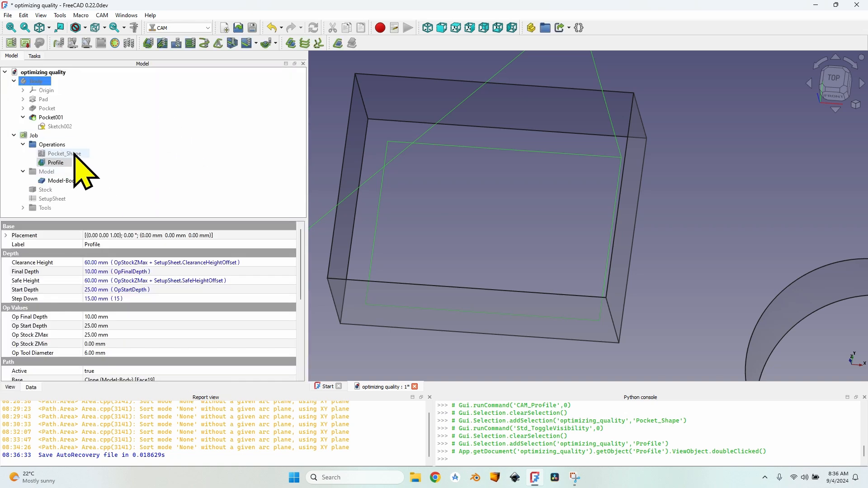
Step: Toggle the Pocket_Shape operation's active state and highlight the Profile and Pocket_Shape toolpaths in turn to compare them
click(68, 154)
click(116, 44)
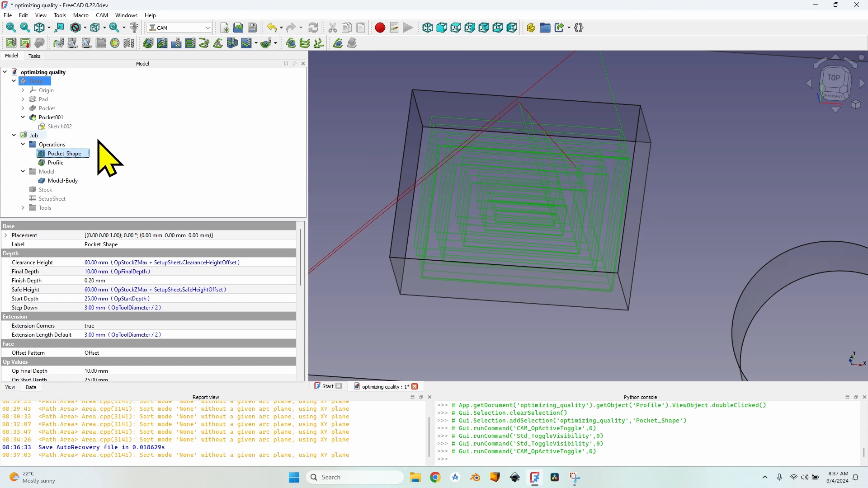
click(63, 164)
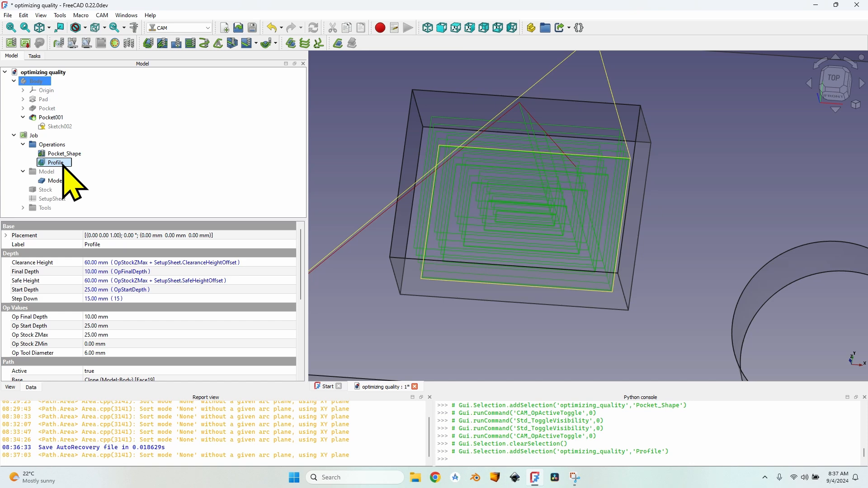
click(62, 154)
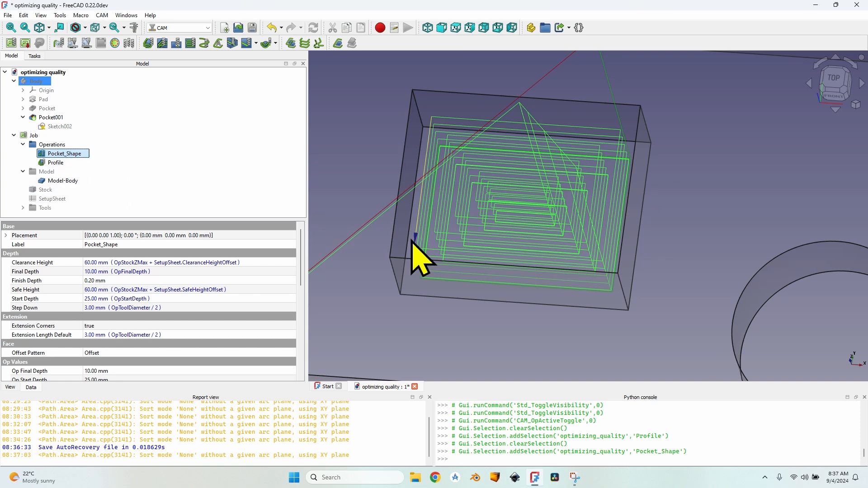
Step: Reopen the Profile operation, set its Final Depth expression to OpFinalDepth -0.01 mm, regenerate the toolpath and accept
double_click(75, 163)
click(46, 126)
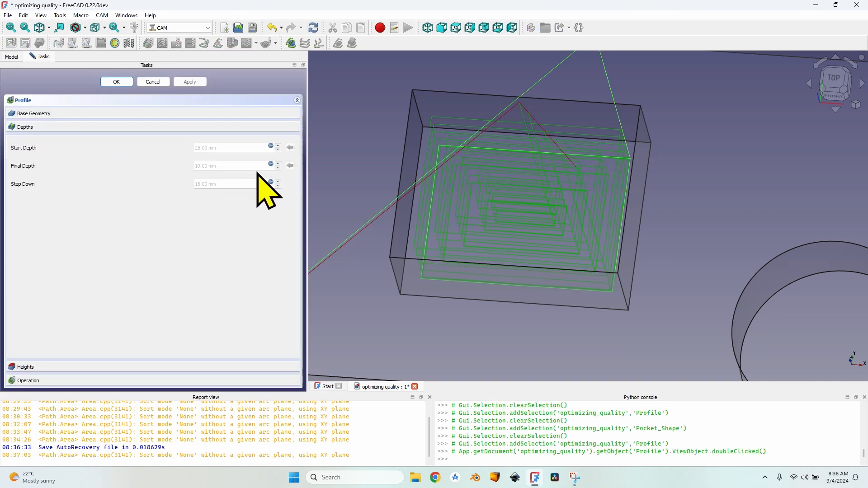
click(271, 165)
text(OpFinalDepth )
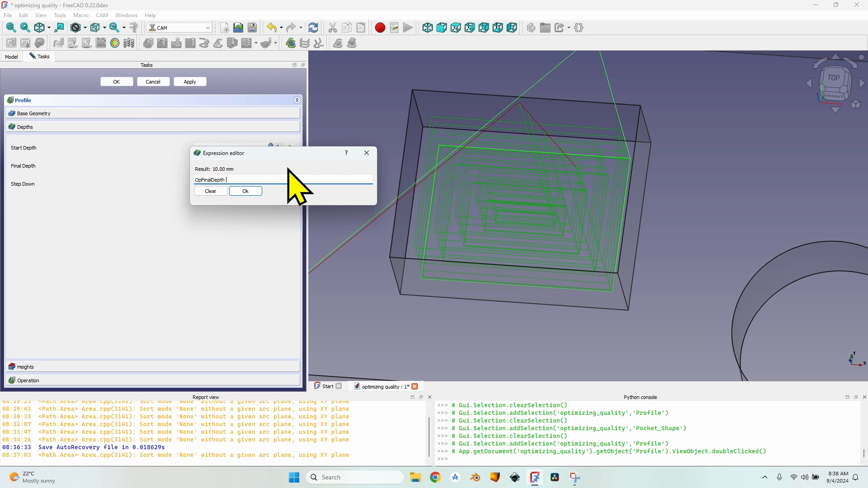
text(-0.01)
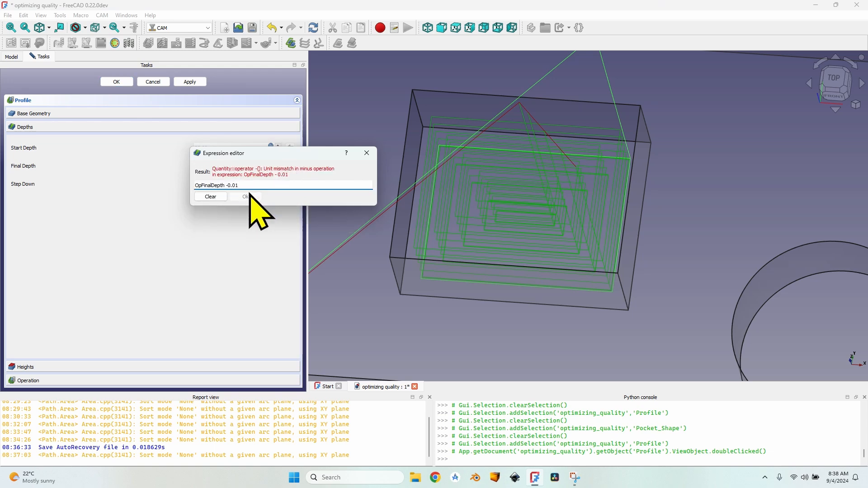
text( mm)
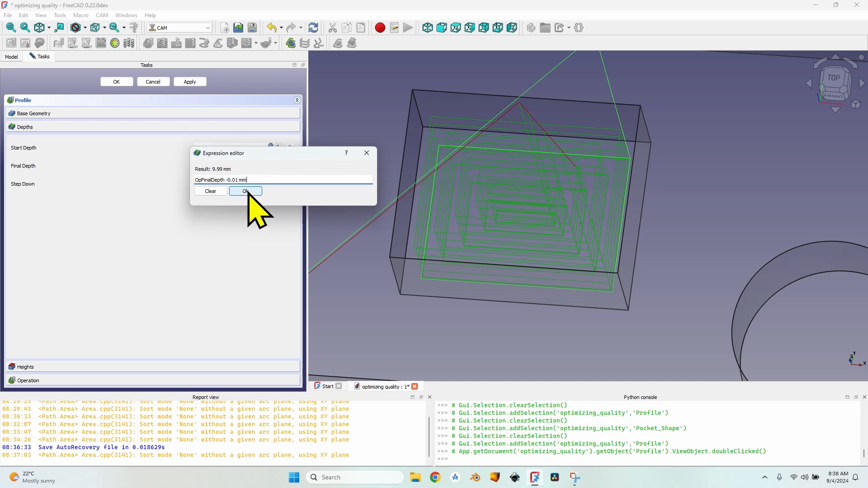
click(248, 194)
click(195, 82)
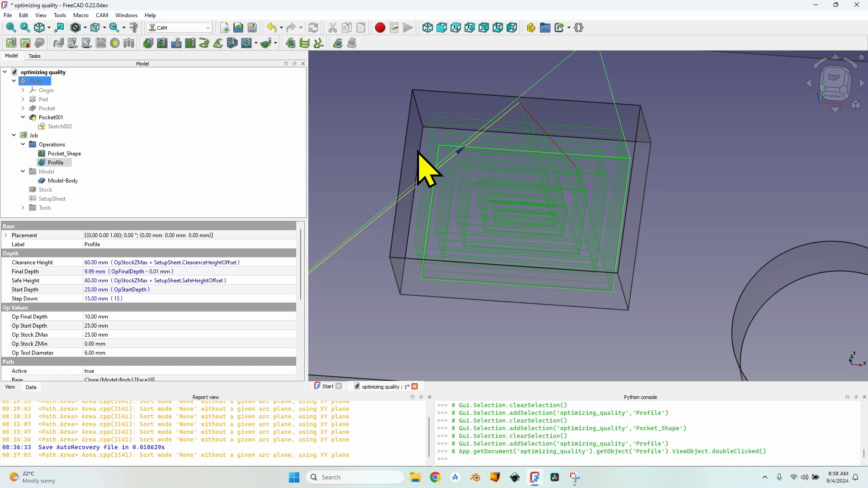
Step: Reopen the Pocket_Shape operation and set its Finish Step Down to 0 mm
double_click(59, 154)
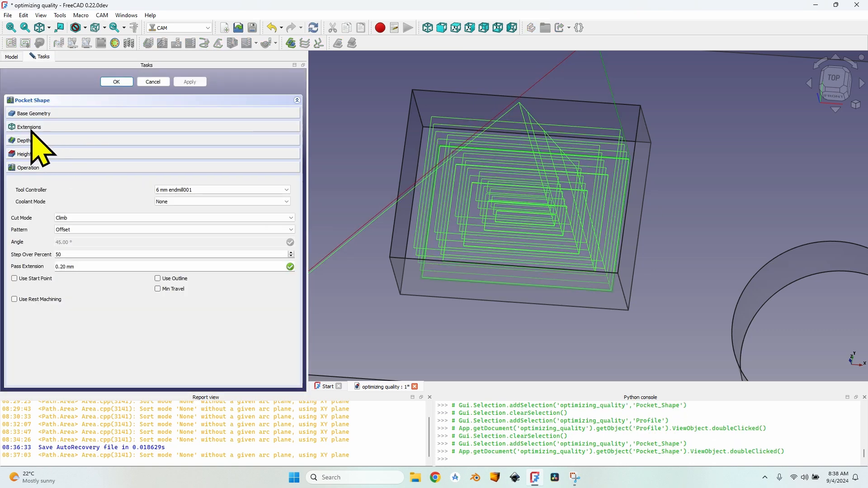
click(38, 140)
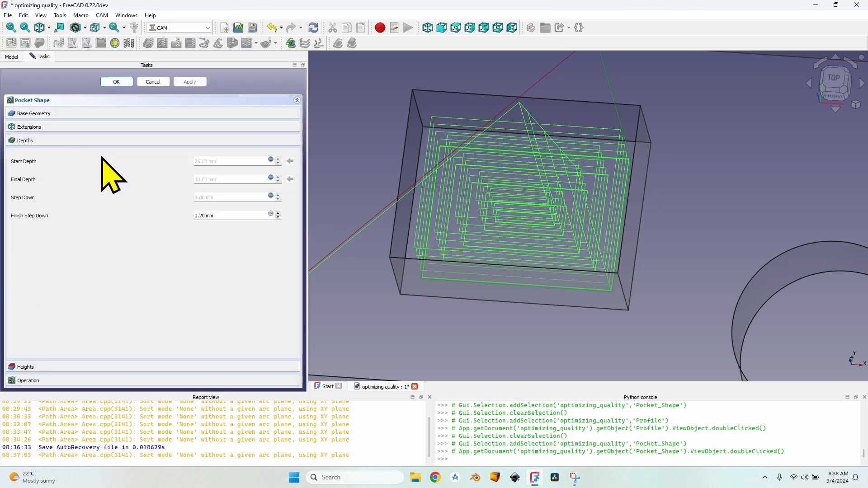
click(271, 213)
text(0)
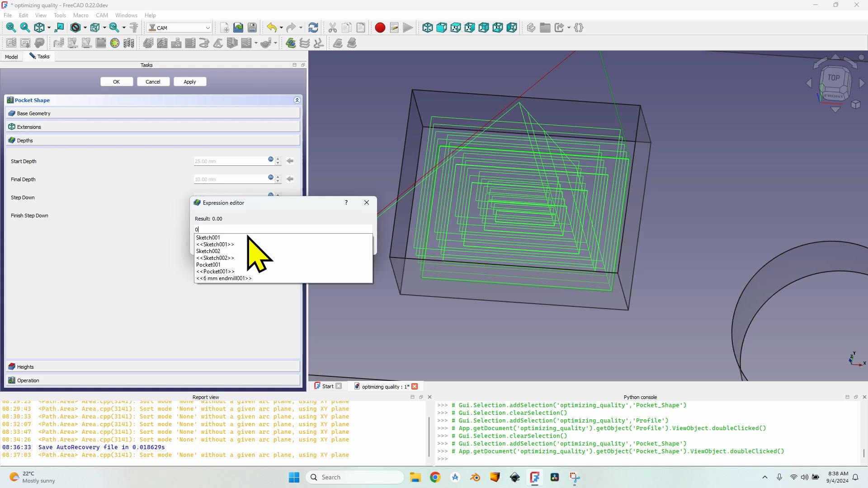
key(Return)
click(250, 241)
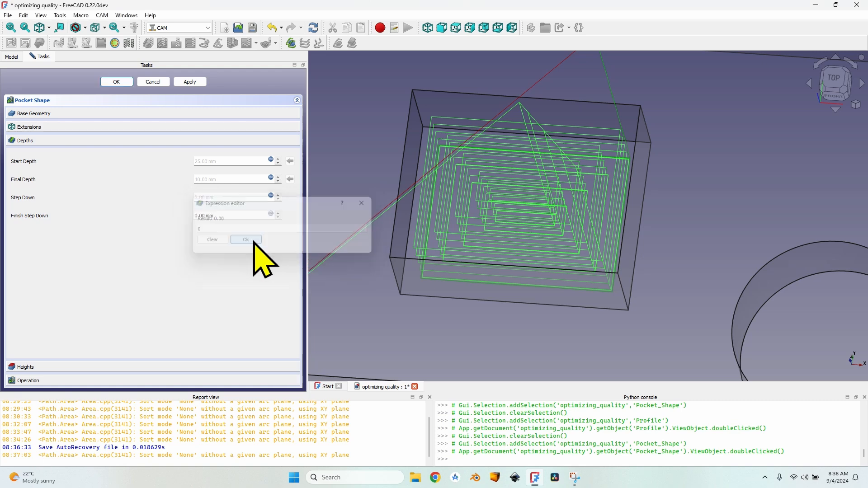
Step: Set the Pocket_Shape operation's Final Depth to 10.01 mm through its expression
click(271, 177)
text(10.0)
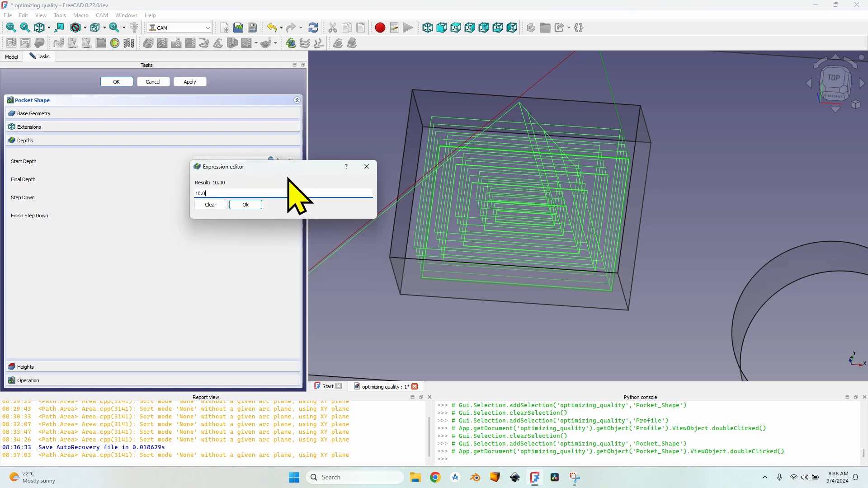
text(1)
click(246, 205)
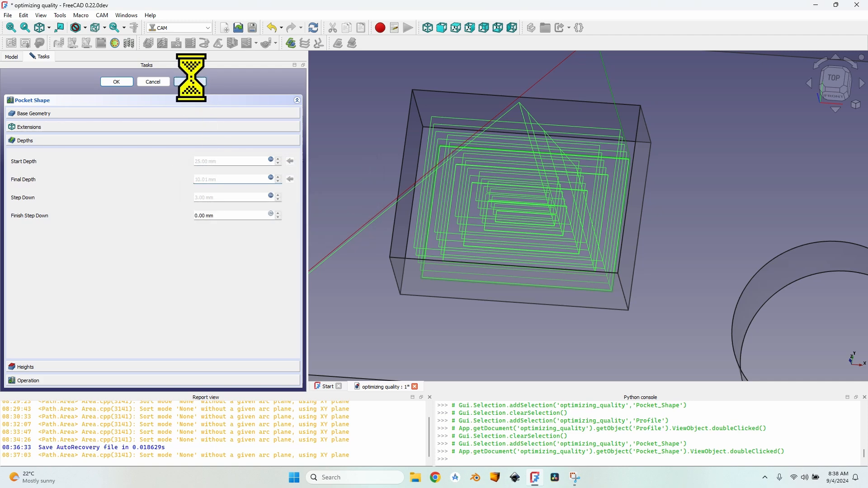
Step: Accept the Pocket_Shape depth changes, then reopen the operation to review its Pass Extension and accept it again
click(111, 81)
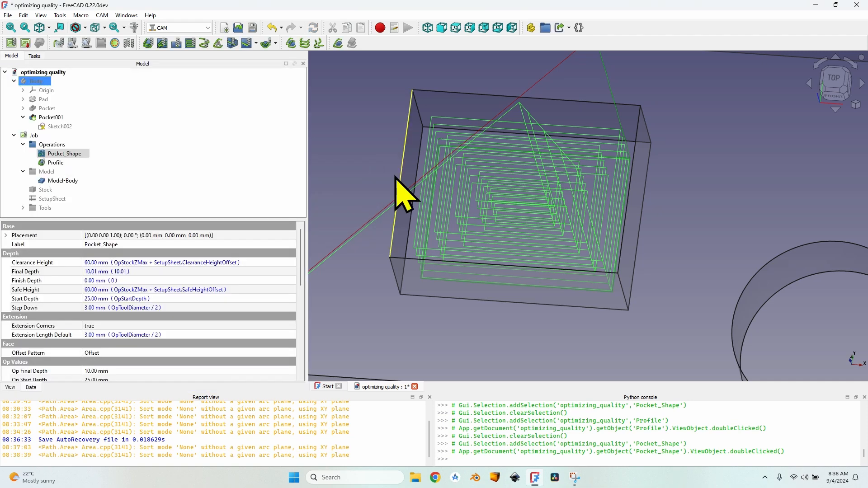
click(77, 154)
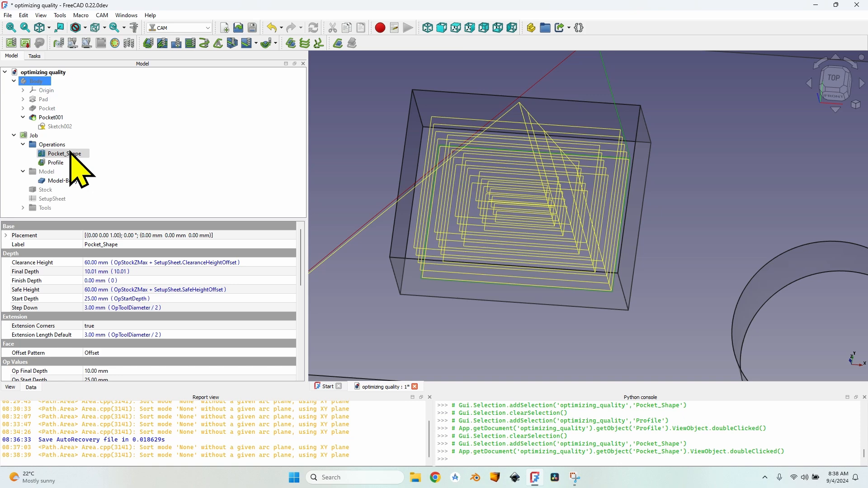
double_click(68, 154)
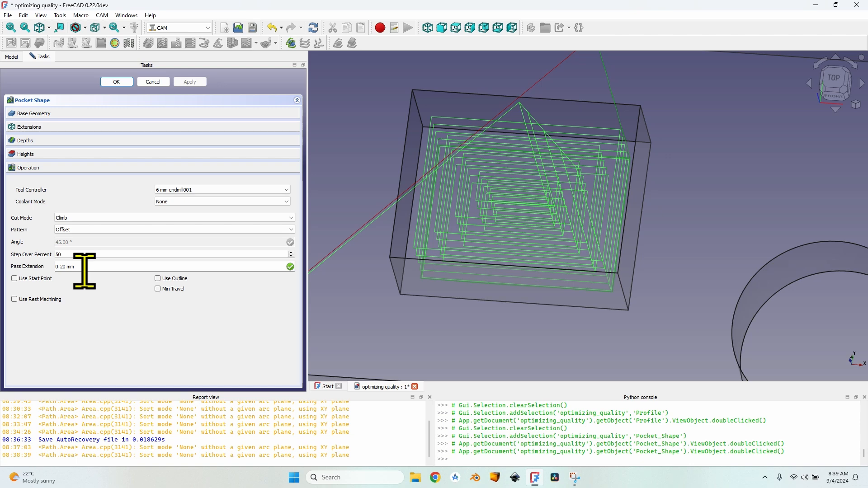
click(119, 83)
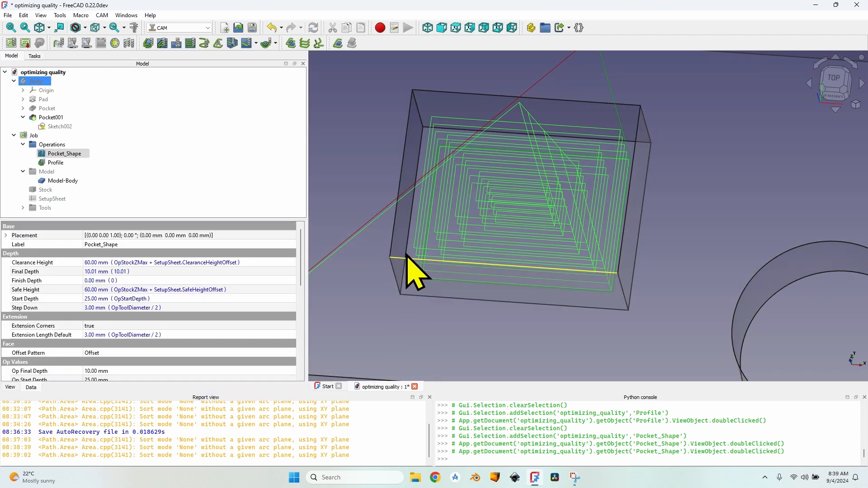
Step: Start a MillFace operation on the floor face of the rectangular pocket
scroll(416, 235, up, 2)
scroll(417, 224, up, 2)
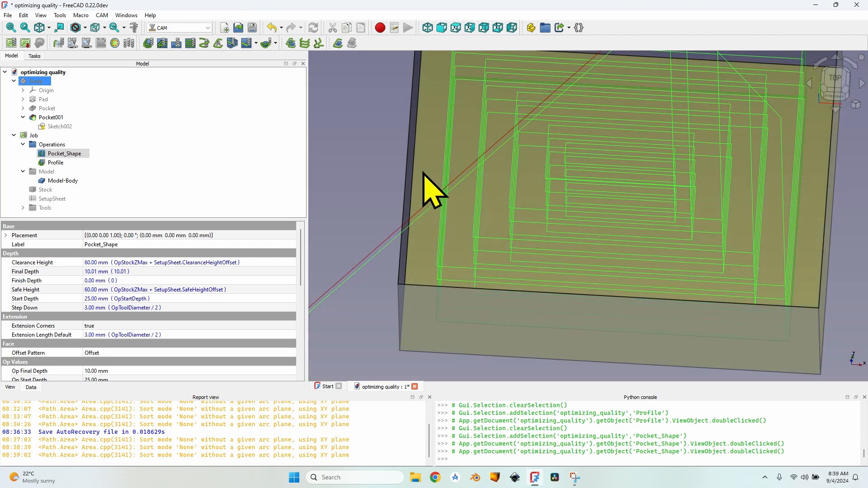
click(425, 174)
click(190, 43)
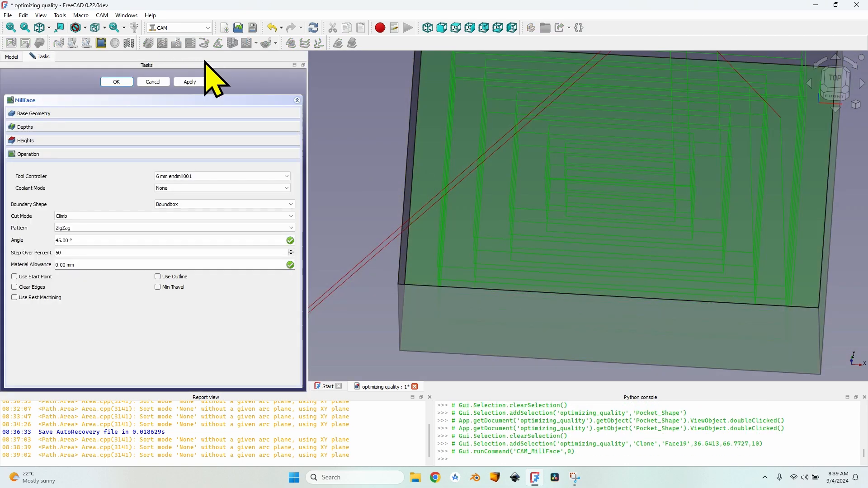
Step: Set the MillFace operation's Step Down expression to StartDepth-FinalDepth and apply it
click(54, 129)
click(271, 183)
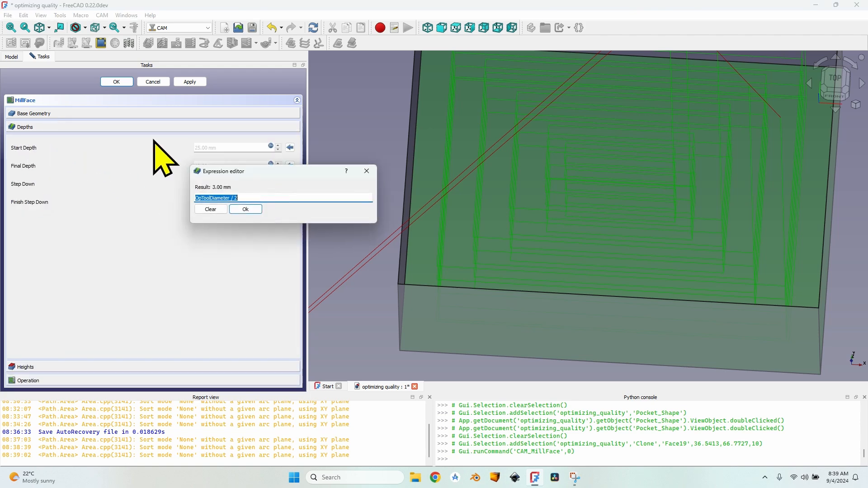
drag(251, 170, 308, 212)
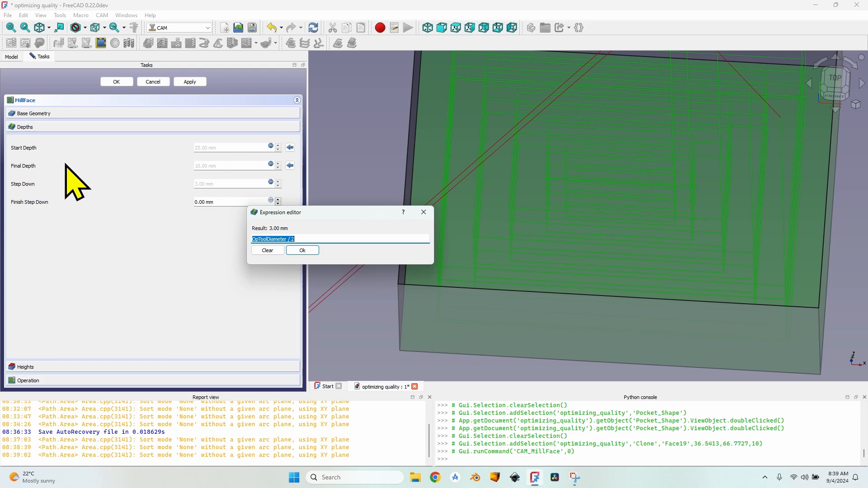
text(s)
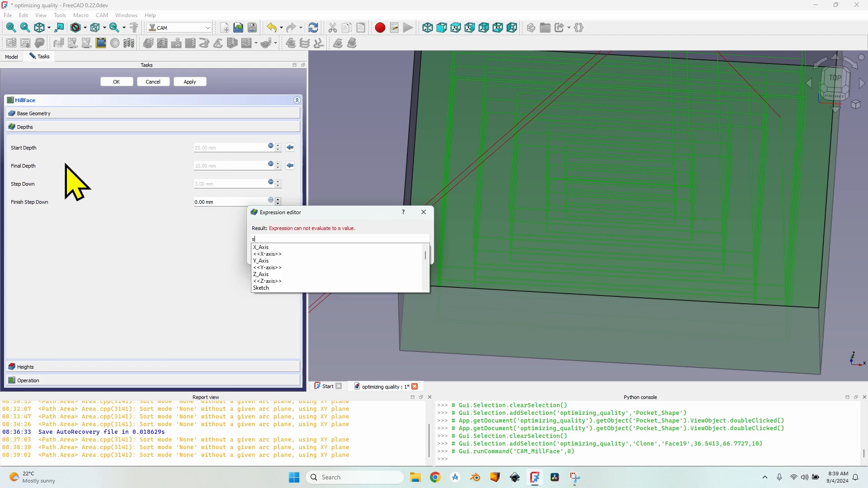
text(tar)
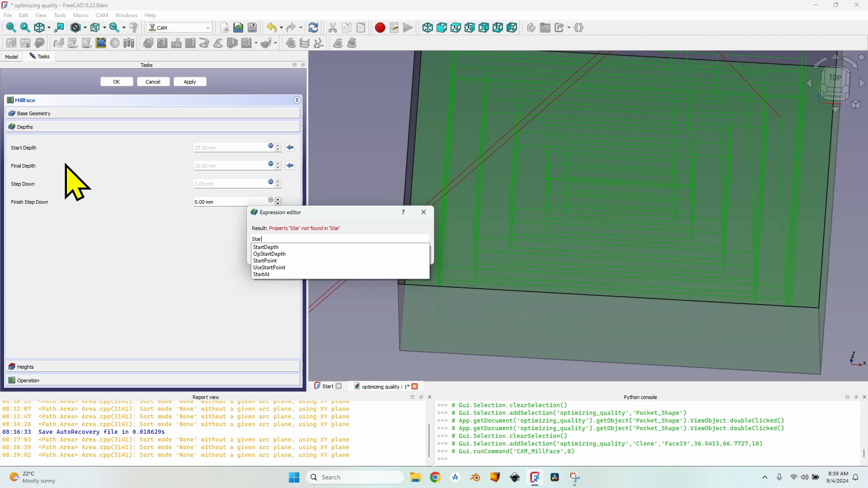
key(Down)
key(Return)
text(-Fina)
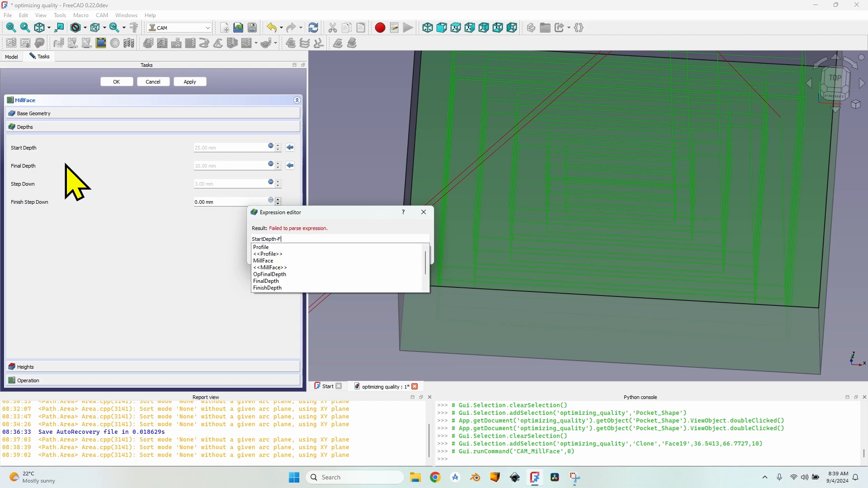
key(Down)
key(Down)
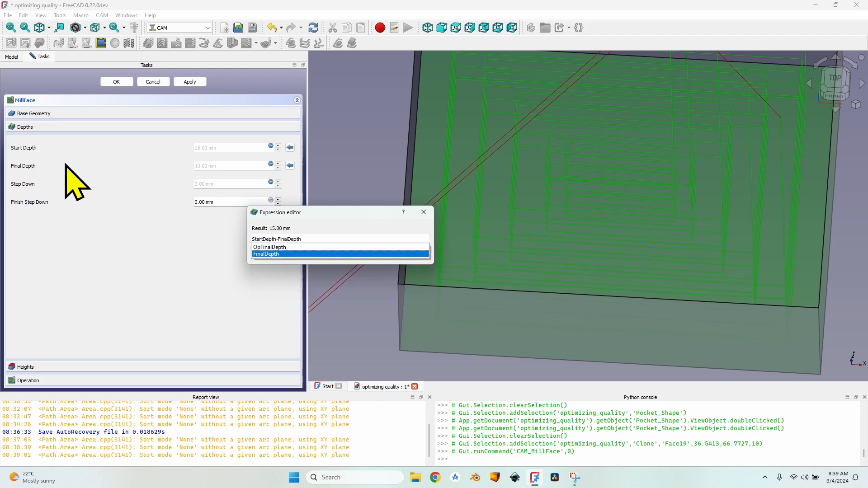
click(274, 254)
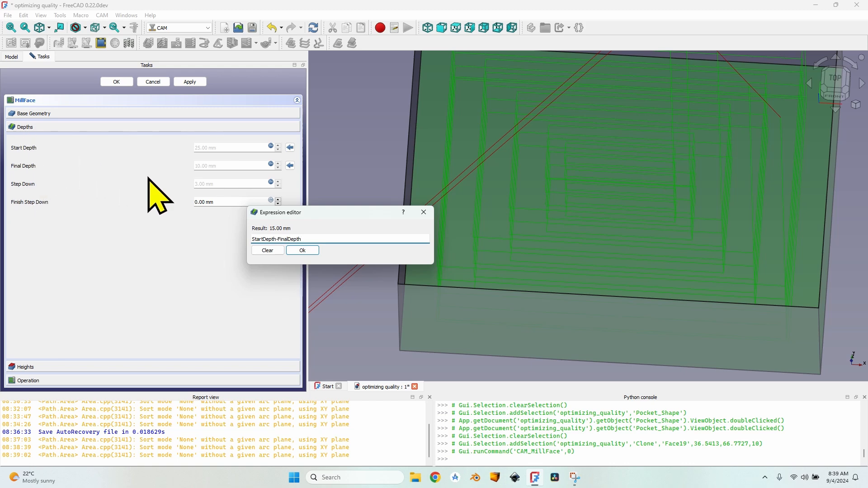
click(302, 251)
click(191, 82)
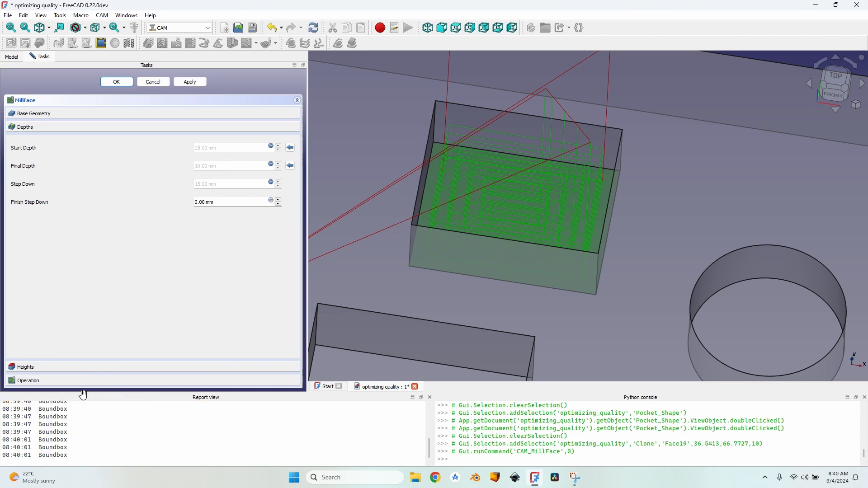
Step: Set the MillFace Boundary Shape to Face Region and its Pattern to Offset, then regenerate the toolpath and accept
click(93, 381)
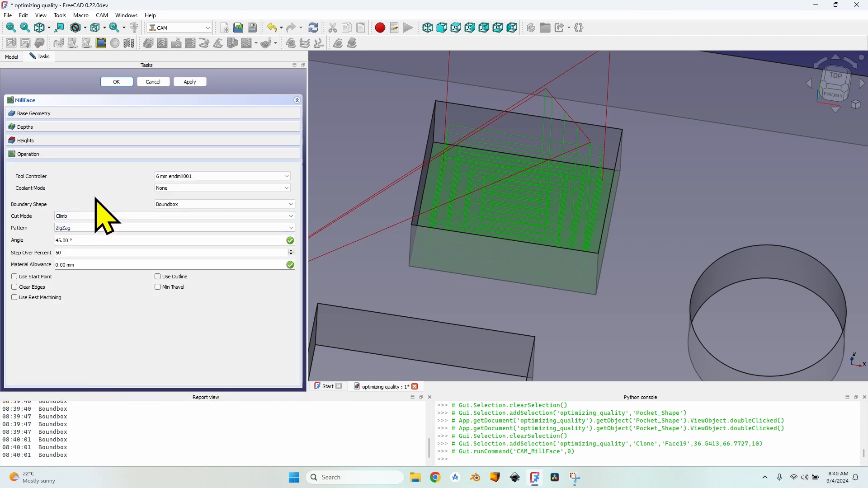
click(187, 206)
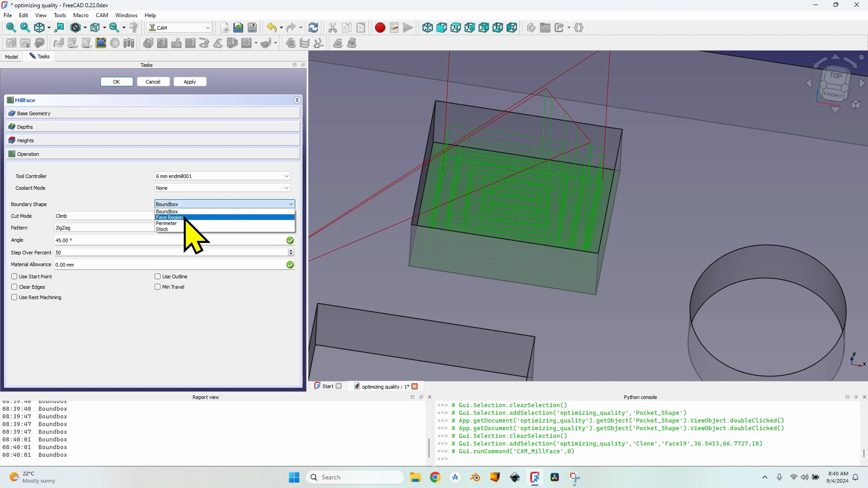
click(186, 218)
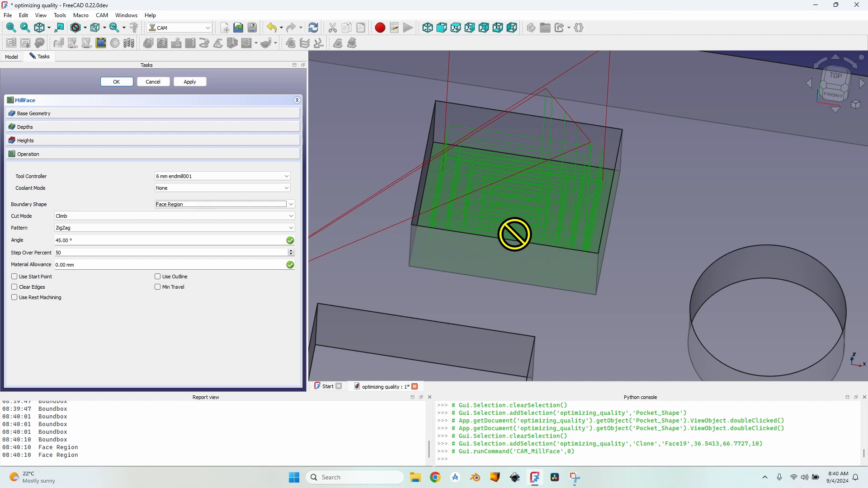
click(116, 228)
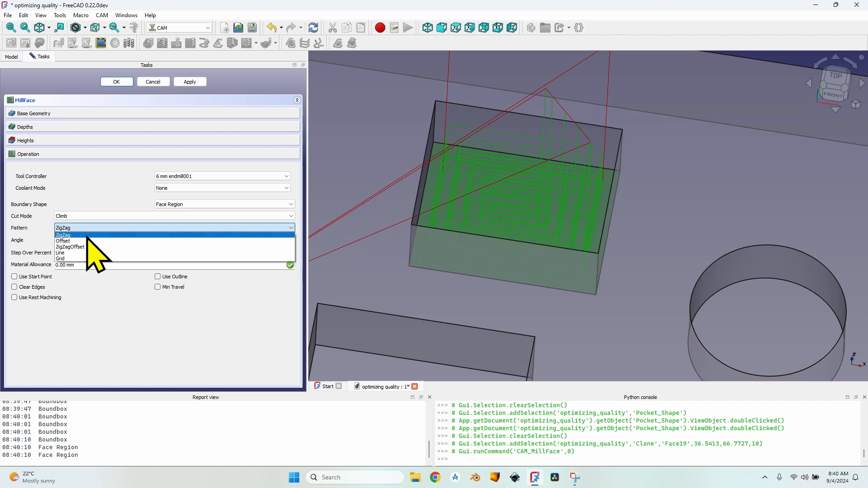
click(86, 236)
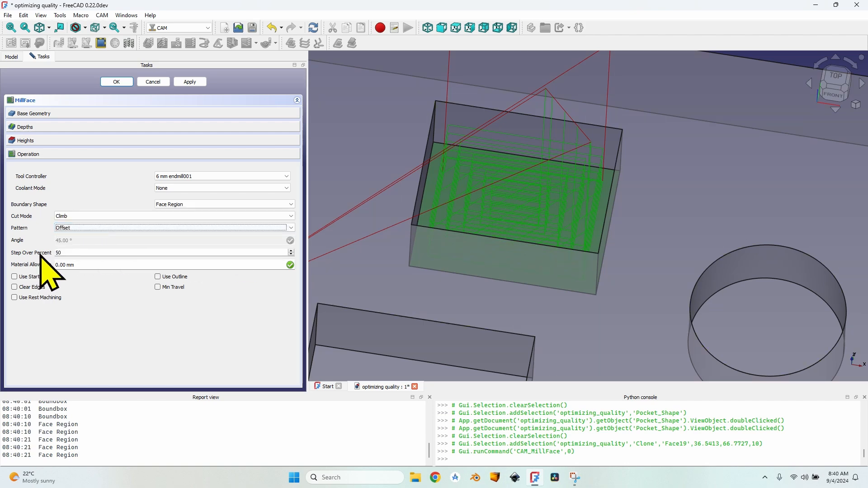
click(189, 82)
click(121, 82)
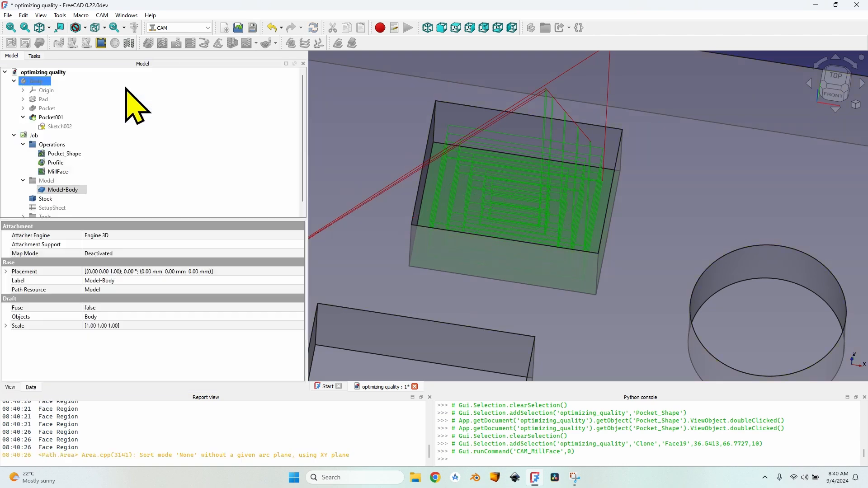
Step: Hide the Pocket_Shape and Profile toolpaths to inspect the MillFace toolpath on its own
click(65, 154)
ctrl+click(56, 163)
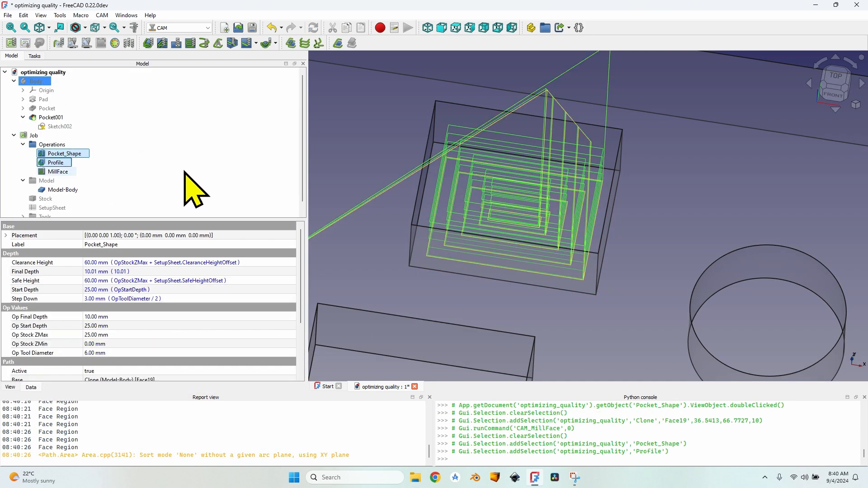
key(space)
scroll(564, 208, up, 1)
middle_drag(564, 208, 572, 220)
key(space)
key(space)
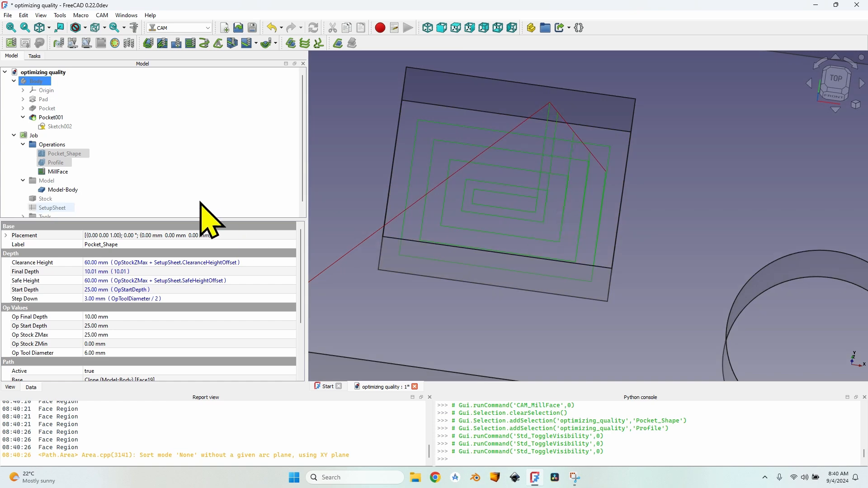
Step: Set the MillFace operation's Keep Tool Down property to true
click(62, 172)
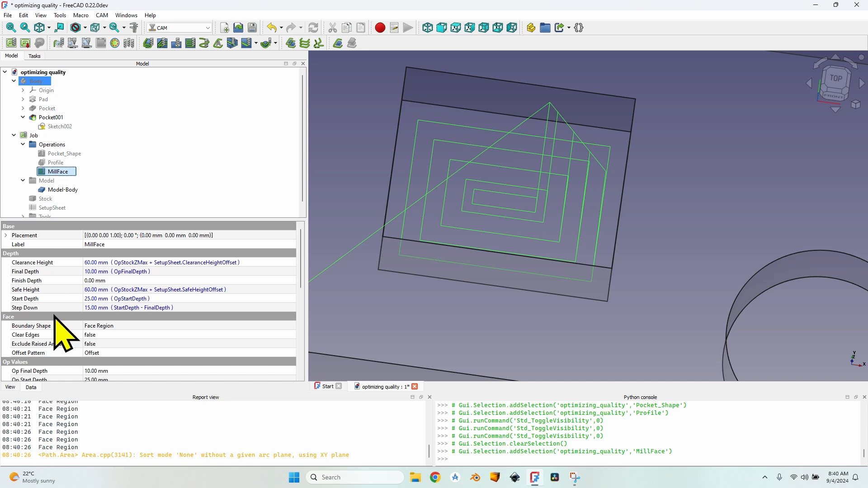
scroll(73, 324, down, 8)
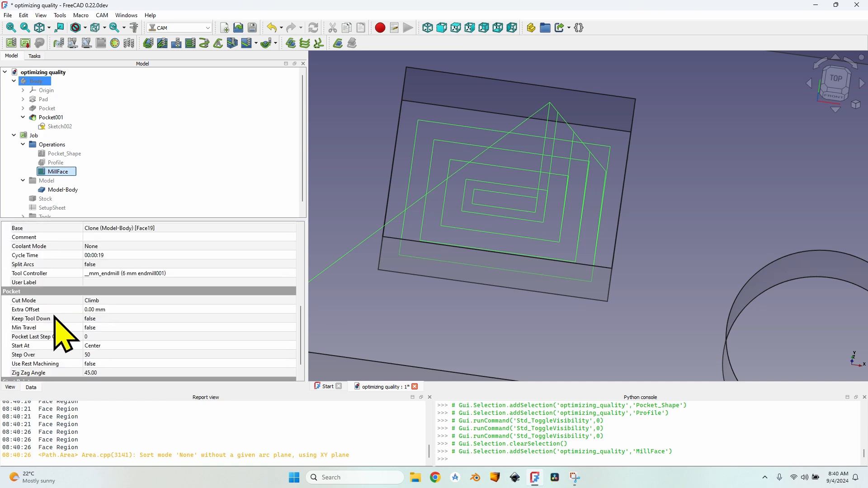
click(105, 319)
click(105, 321)
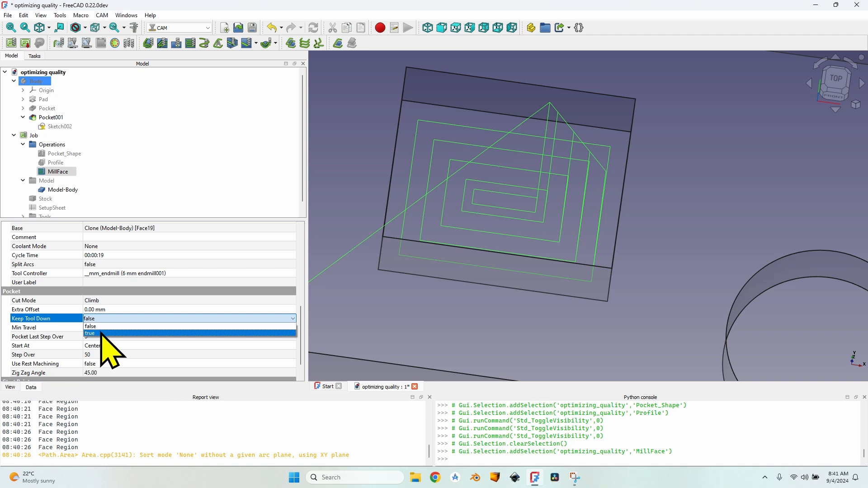
click(103, 333)
click(55, 312)
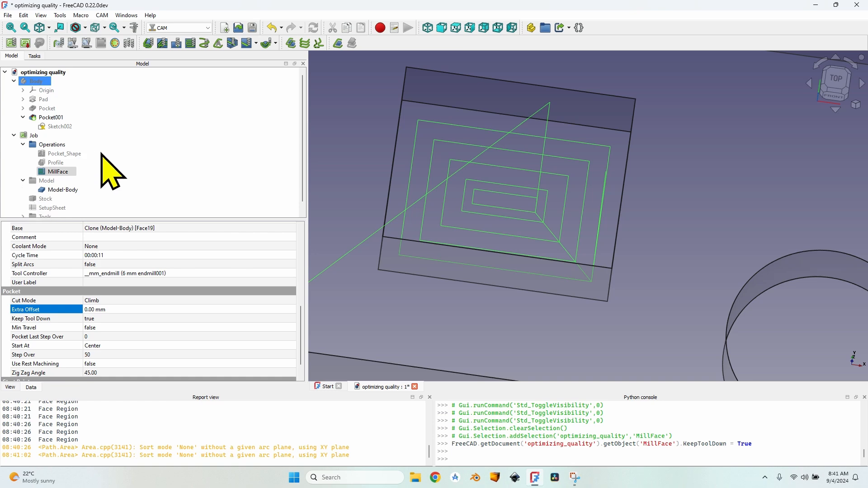
Step: Show the Pocket_Shape and Profile toolpaths again
click(64, 154)
ctrl+click(57, 163)
key(space)
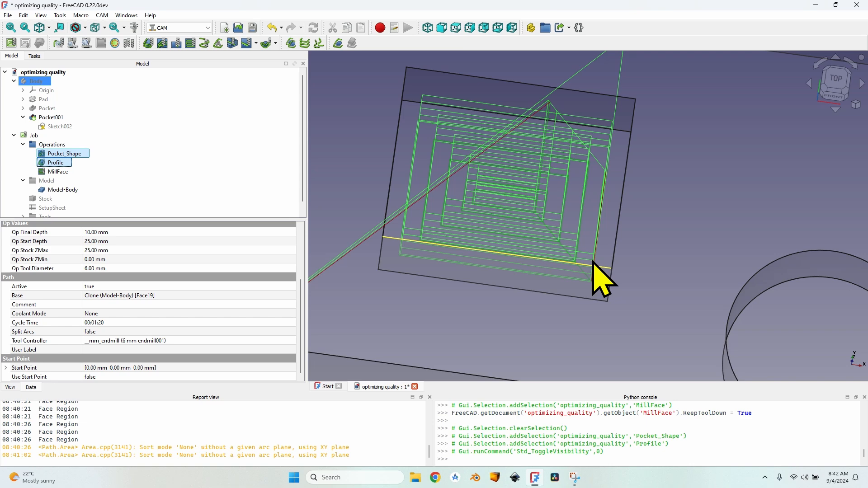
Step: Start a Pocket Shape operation on the floor face of the open pocket at the part's front edge
scroll(605, 280, down, 5)
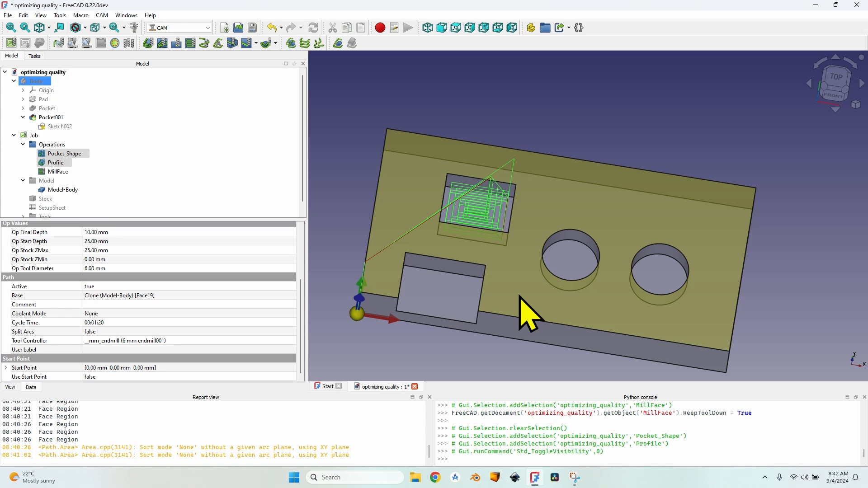
scroll(475, 261, up, 3)
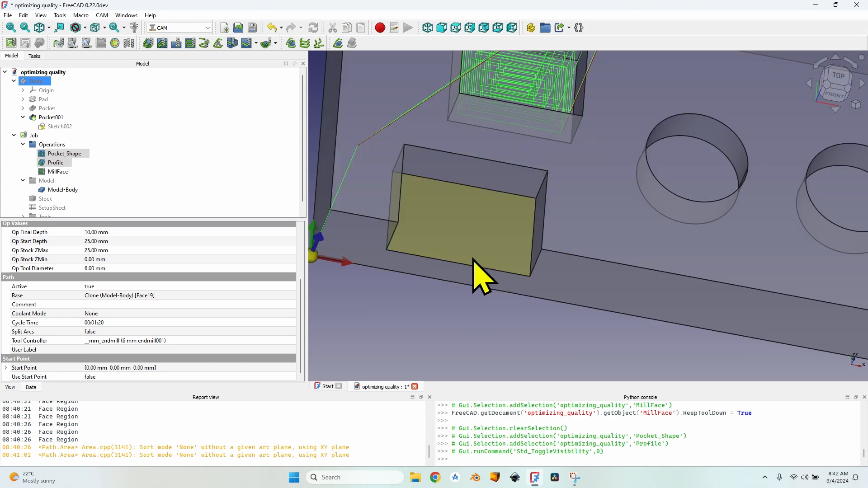
click(444, 245)
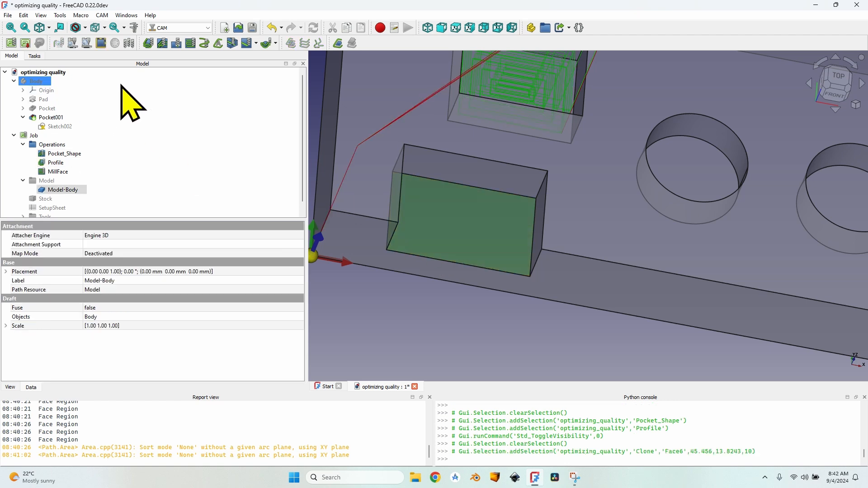
click(162, 43)
Step: Set the new Pocket Shape operation's Pattern to Offset and Step Over Percent to 50, then generate the toolpath and accept
click(86, 230)
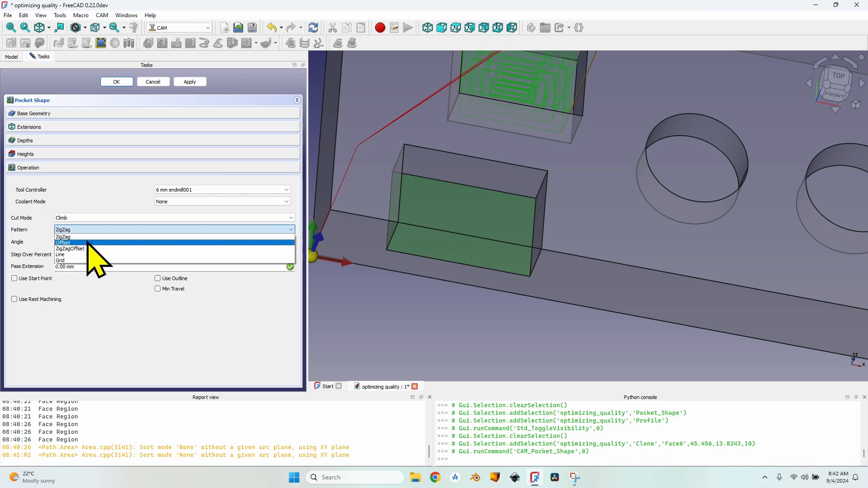
click(77, 236)
click(75, 255)
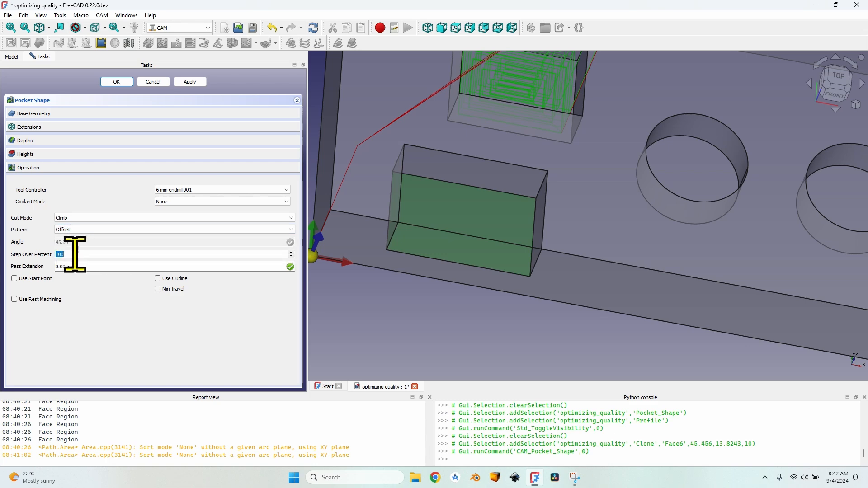
text(50)
click(190, 82)
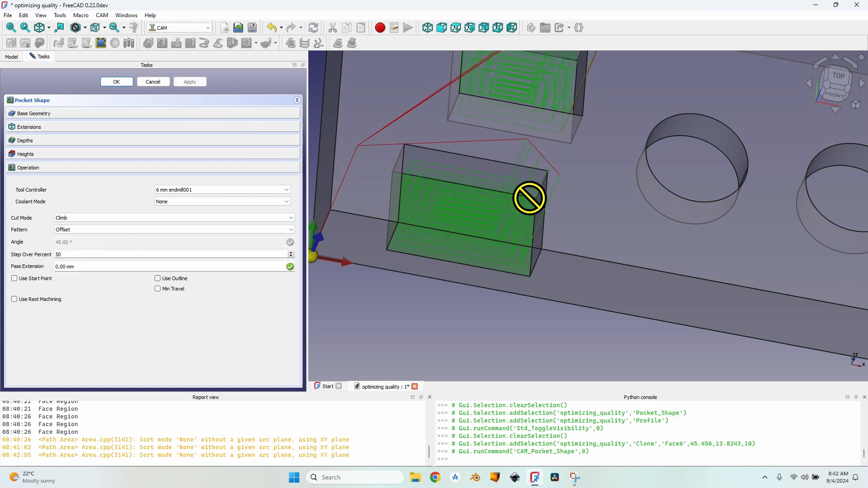
scroll(529, 201, up, 6)
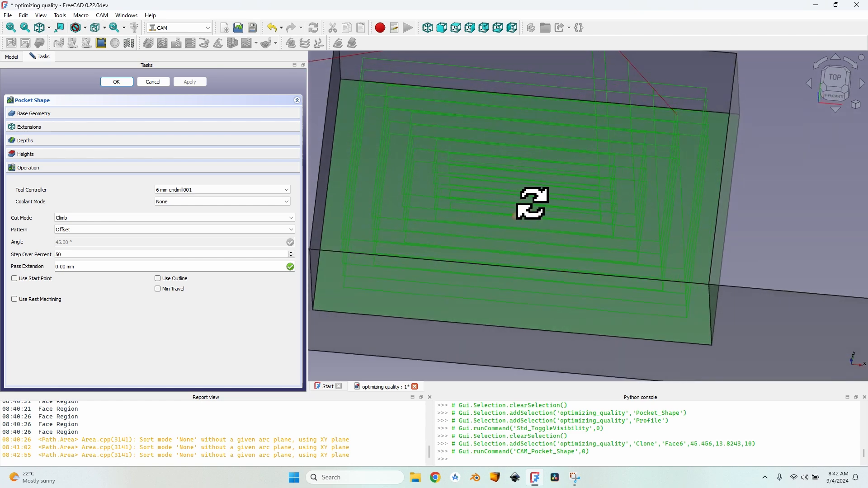
click(119, 83)
Step: Set the Keep Tool Down and Min Travel properties of the Pocket_Shape001 operation to true
click(68, 181)
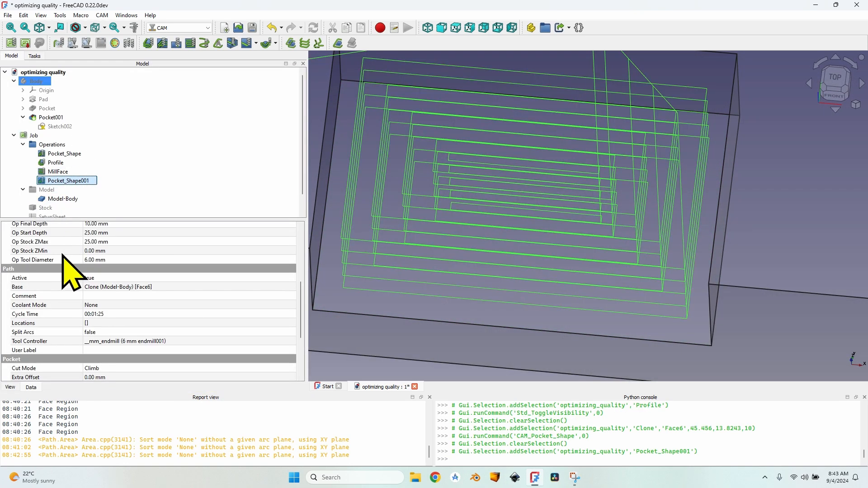
scroll(55, 294, down, 3)
scroll(50, 298, down, 1)
click(96, 287)
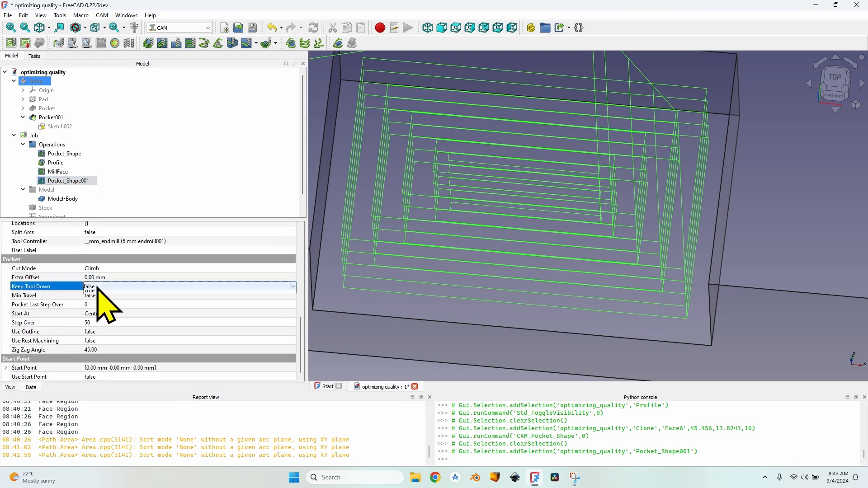
click(97, 287)
click(95, 302)
click(102, 296)
click(102, 297)
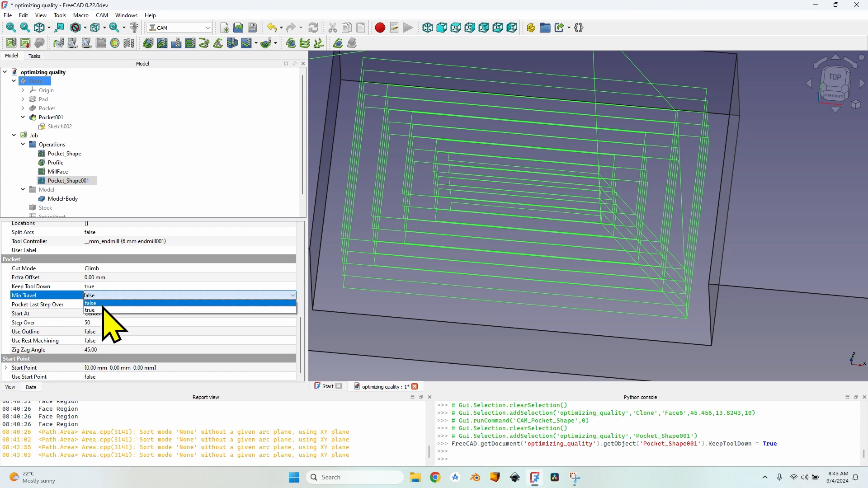
click(96, 310)
scroll(533, 199, down, 2)
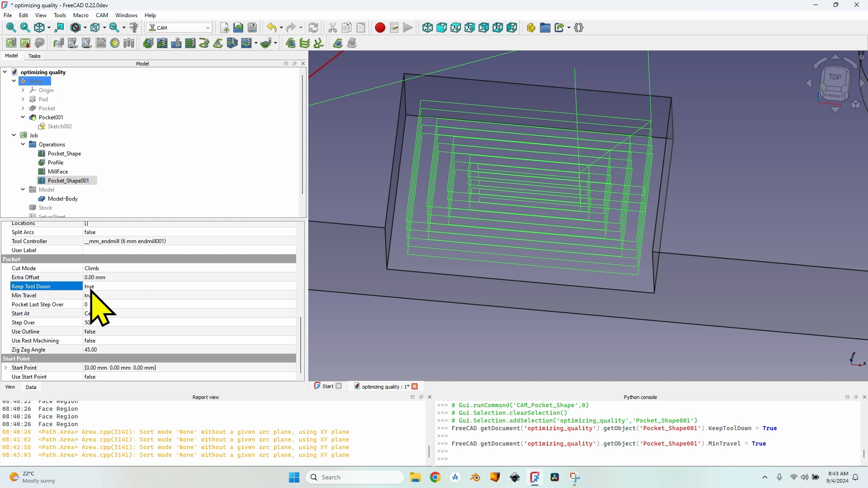
Step: Examine how far the Pocket_Shape001 toolpath reaches toward the pocket's open front edge, from above and at an angle
click(58, 171)
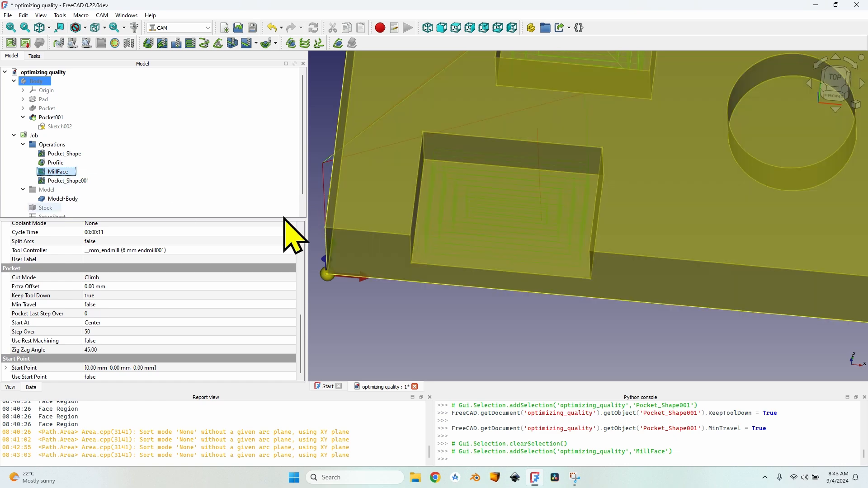
scroll(530, 205, up, 2)
click(69, 180)
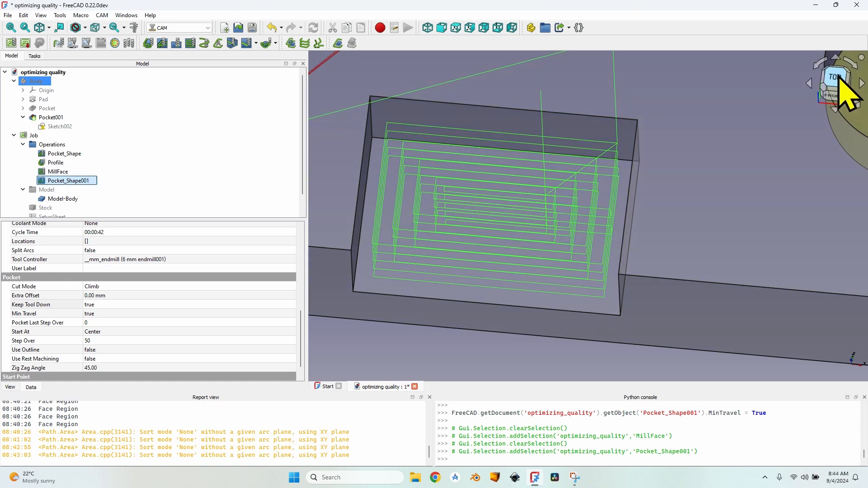
click(844, 85)
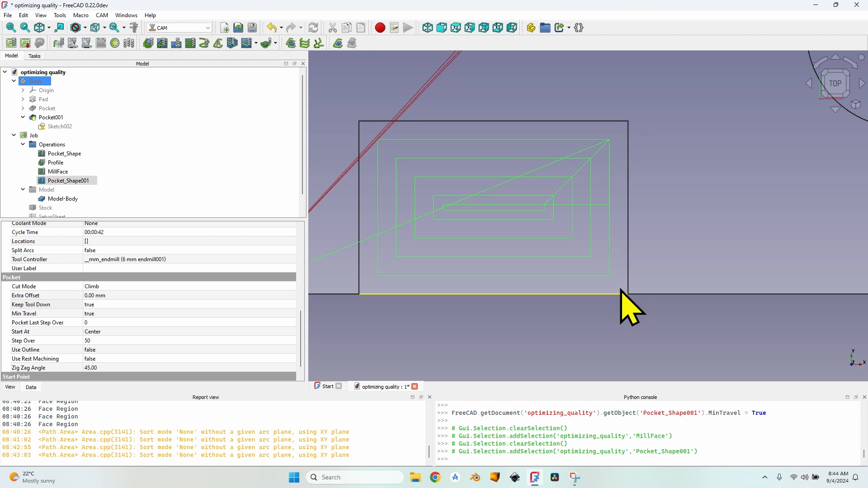
scroll(588, 310, down, 2)
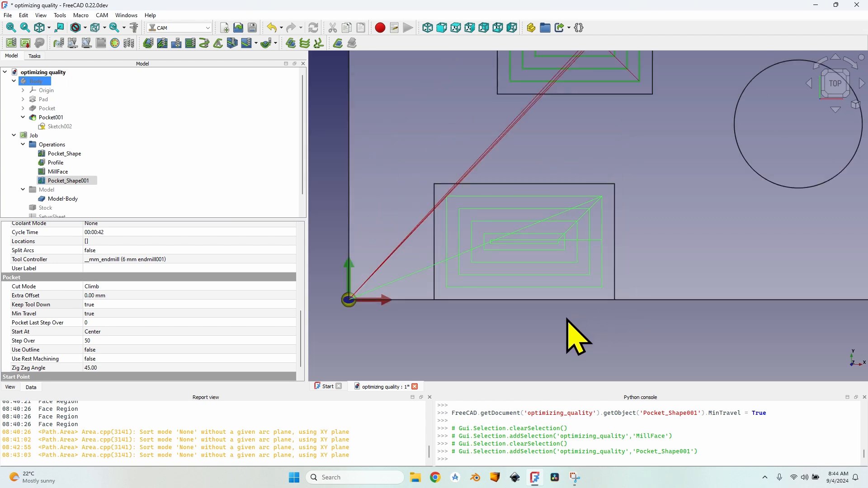
middle_drag(567, 320, 523, 251)
scroll(523, 251, up, 1)
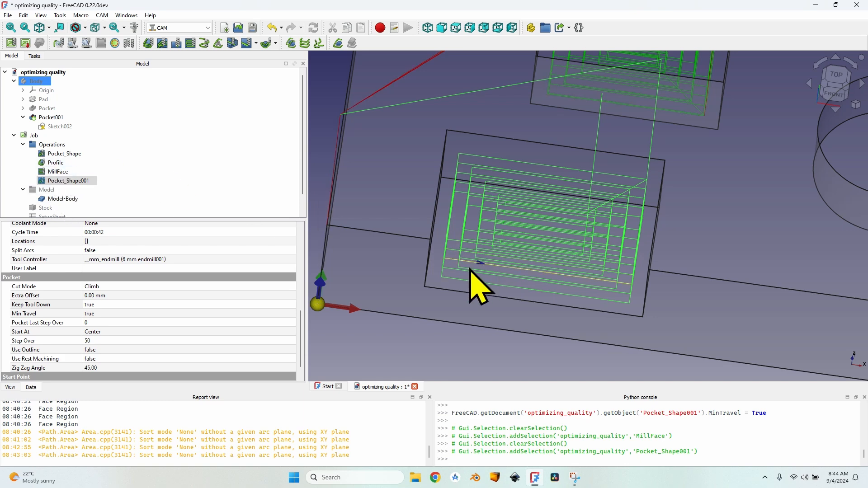
Step: Try extending the Pocket_Shape001 toolpath past the pocket's open side by enabling the Edge5 extension, then discard the edit
double_click(63, 180)
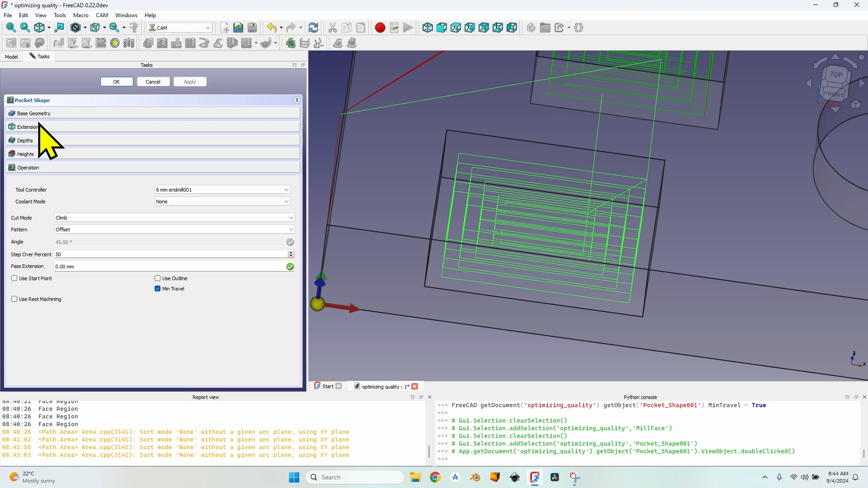
click(36, 127)
click(42, 143)
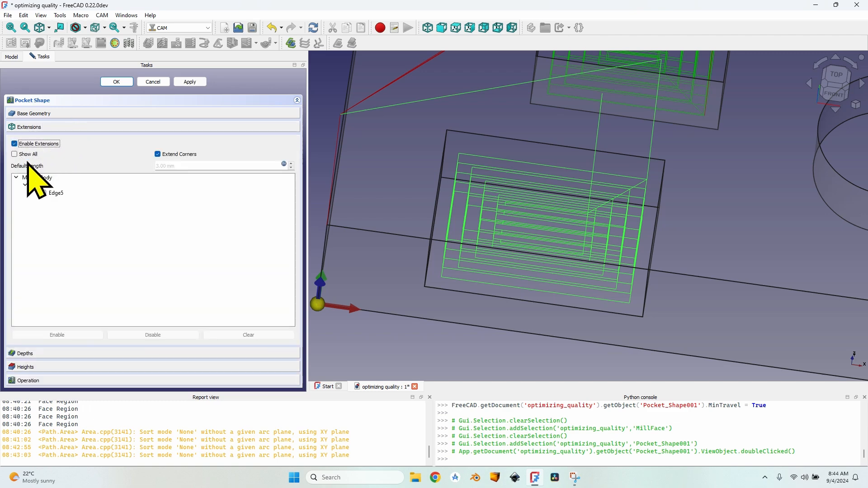
click(65, 194)
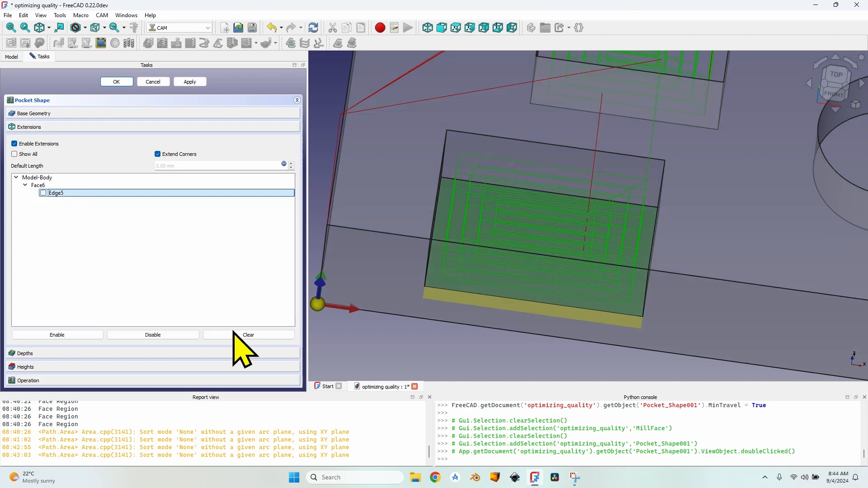
middle_drag(541, 337, 545, 265)
click(43, 193)
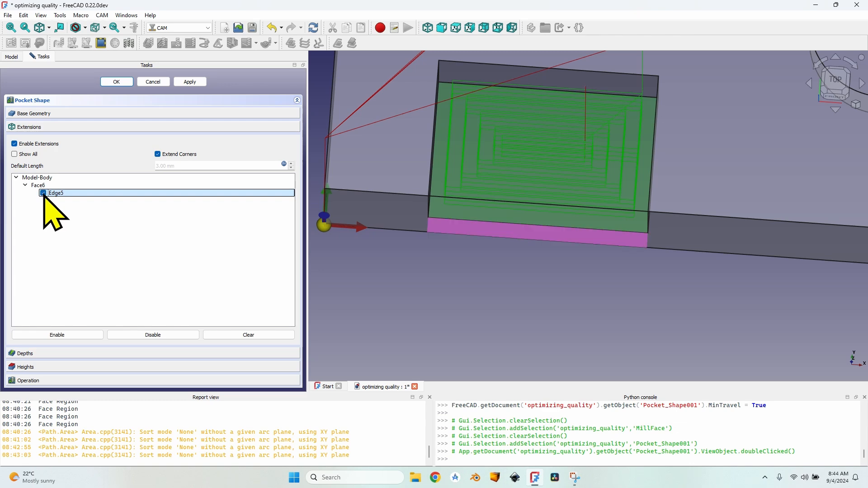
click(190, 81)
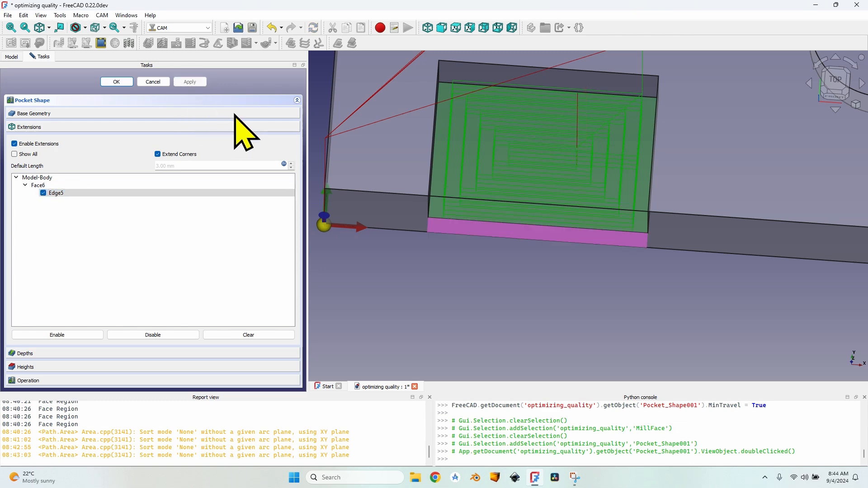
middle_drag(612, 233, 659, 296)
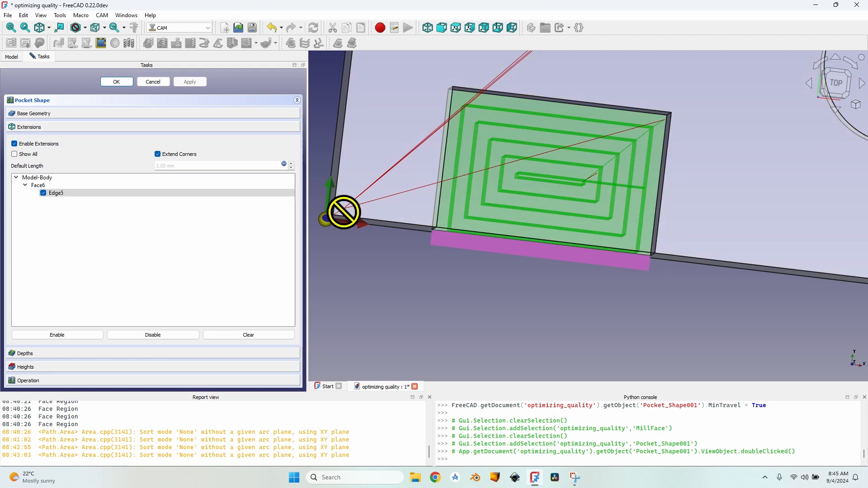
click(149, 84)
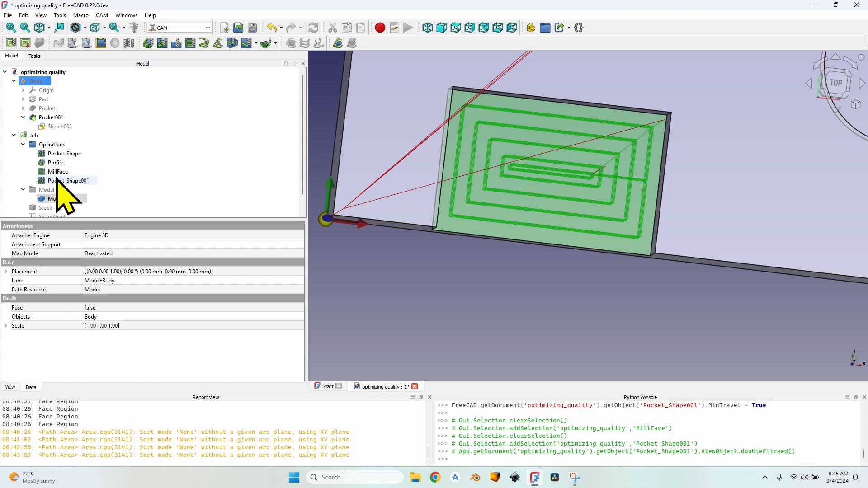
Step: Set the Pass Extension of the Pocket_Shape001 operation to 0.20 mm and accept
click(52, 163)
middle_drag(497, 199, 552, 149)
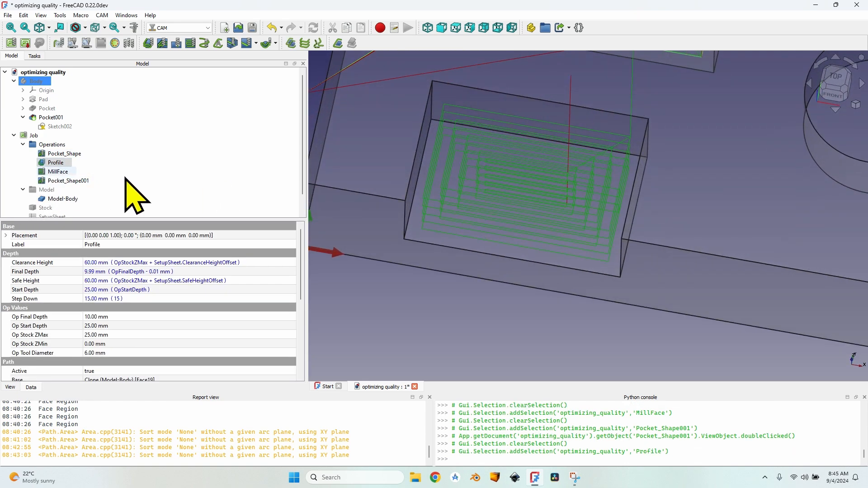
double_click(84, 181)
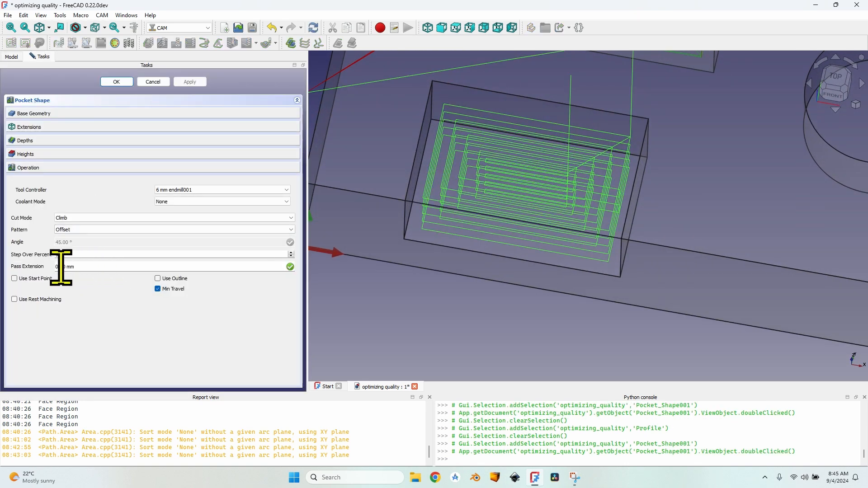
click(63, 266)
text(2)
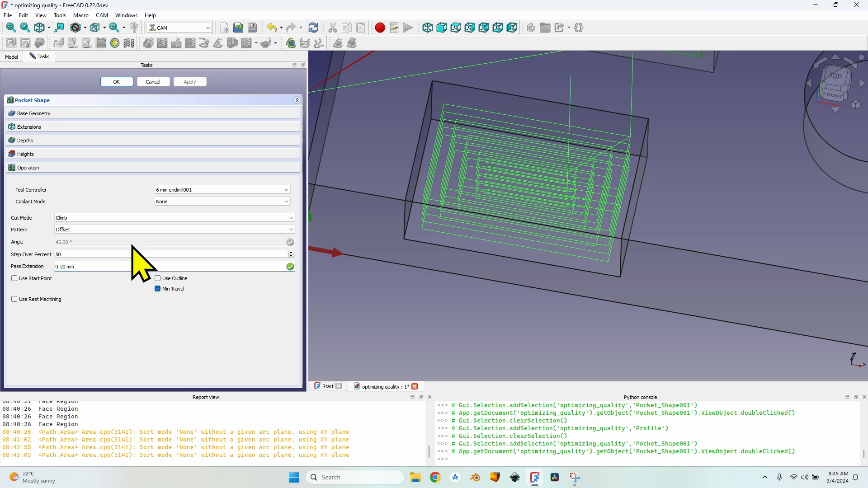
click(116, 82)
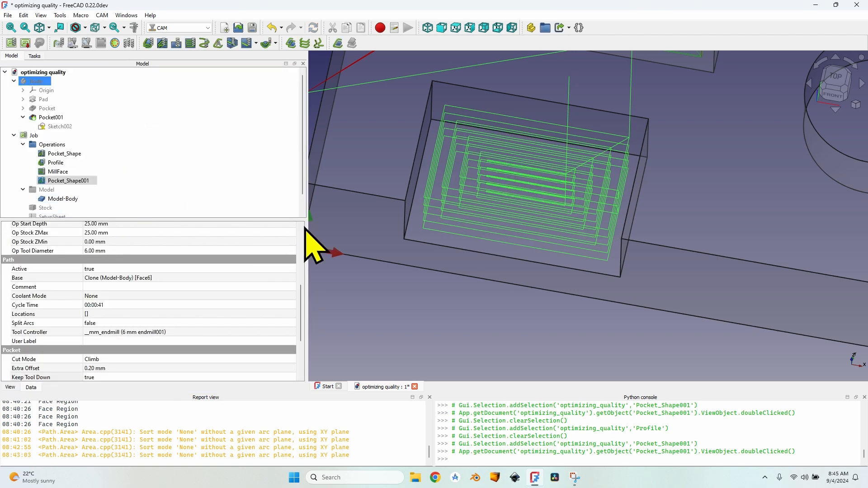
Step: Start a Profile operation on the three upper wall edges of the open front-edge pocket
click(410, 183)
ctrl+click(481, 86)
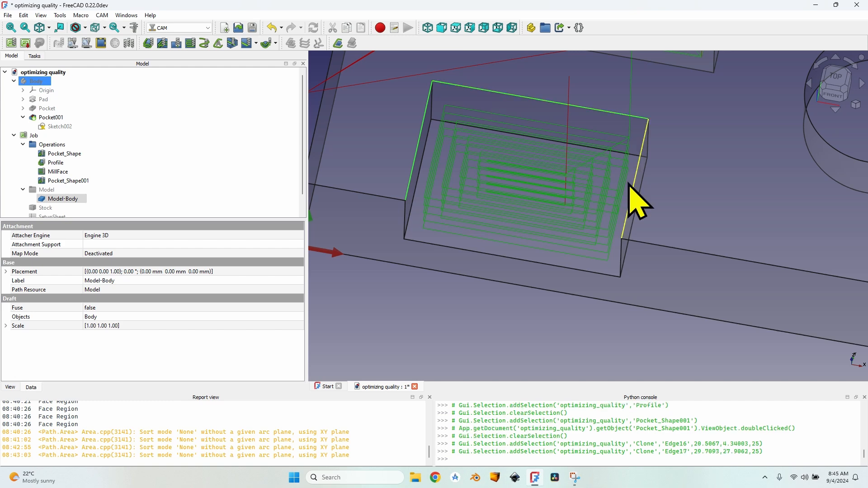
ctrl+click(636, 199)
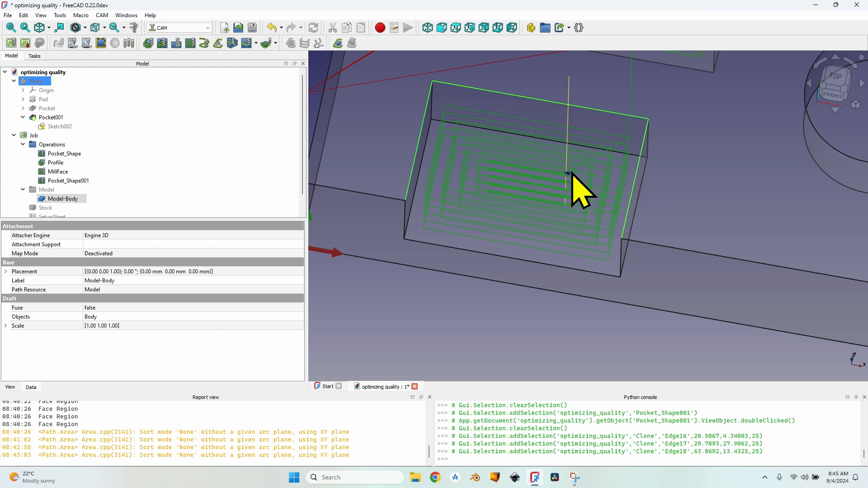
click(147, 43)
click(193, 84)
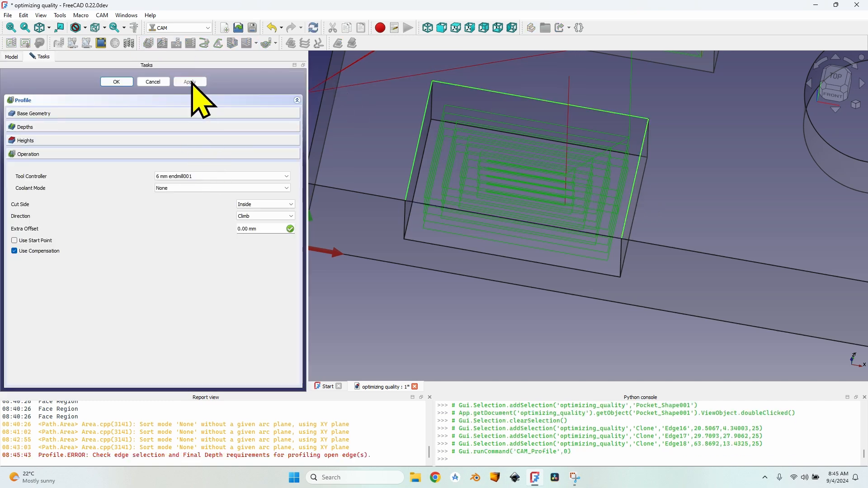
Step: Take the Profile's Final Depth from the open pocket's floor face, set its Step Down to 15 mm, and accept
click(29, 127)
click(415, 237)
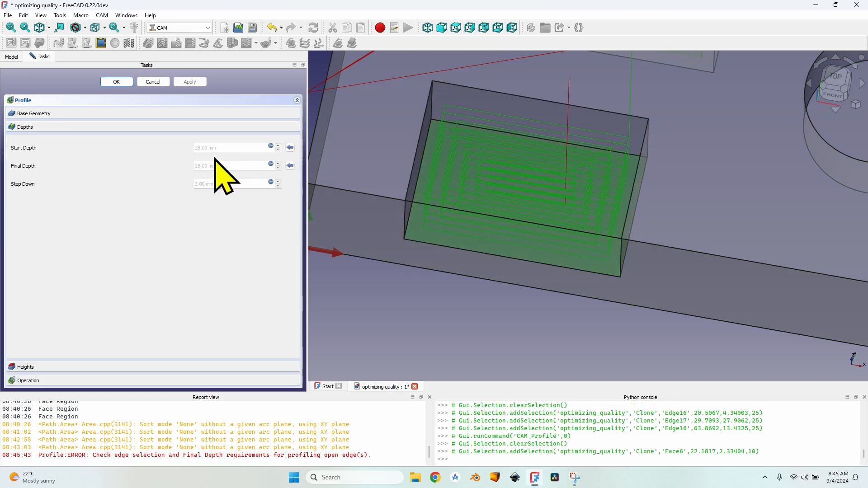
click(291, 166)
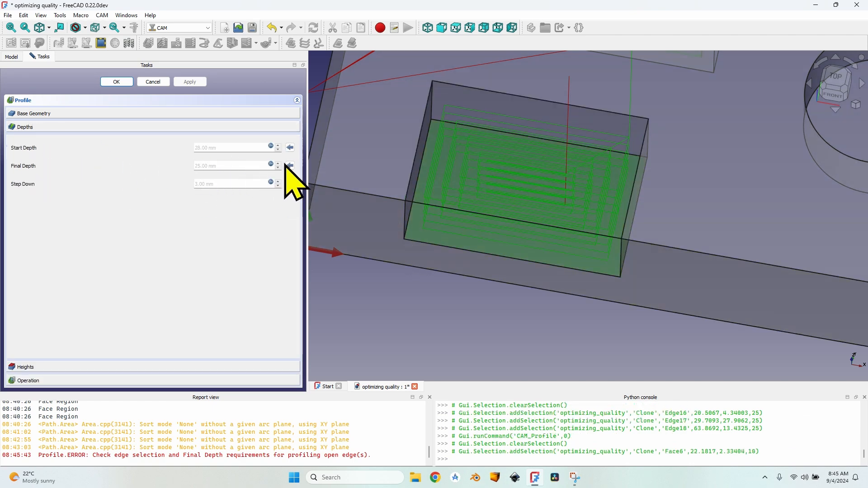
scroll(421, 167, up, 2)
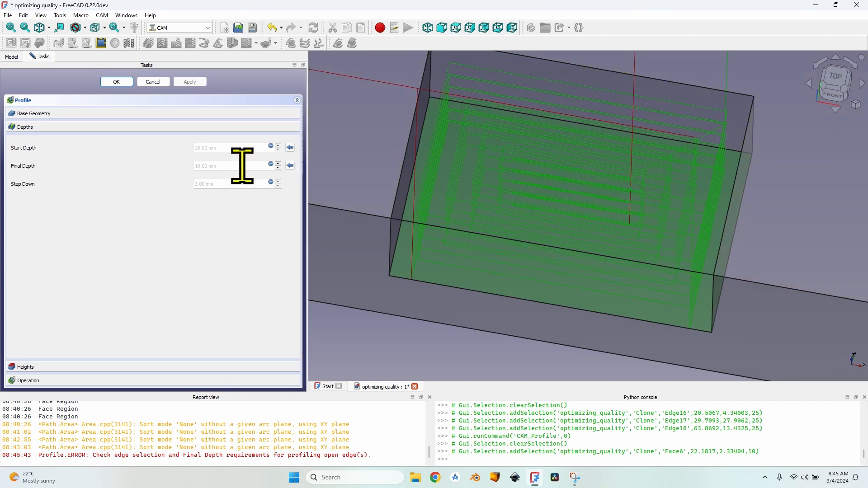
click(271, 183)
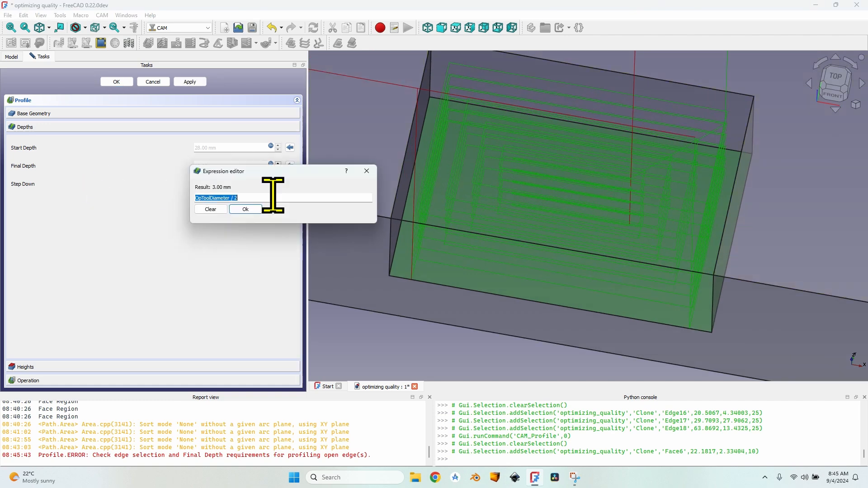
text(15)
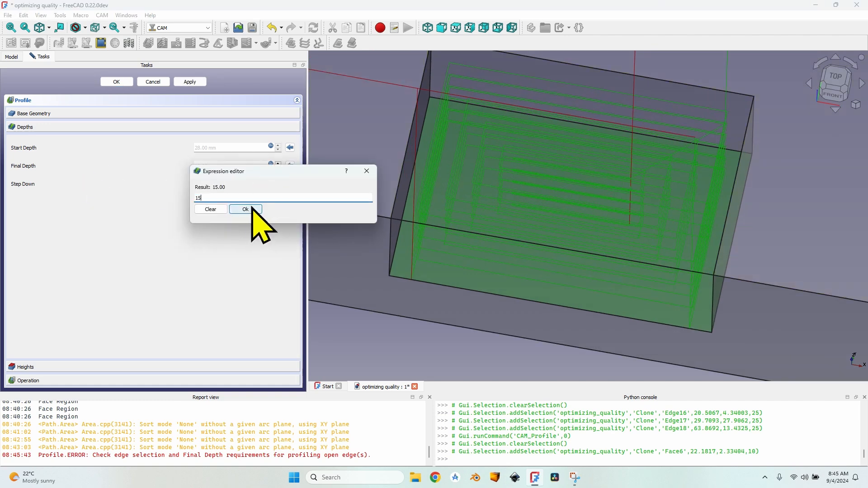
click(245, 209)
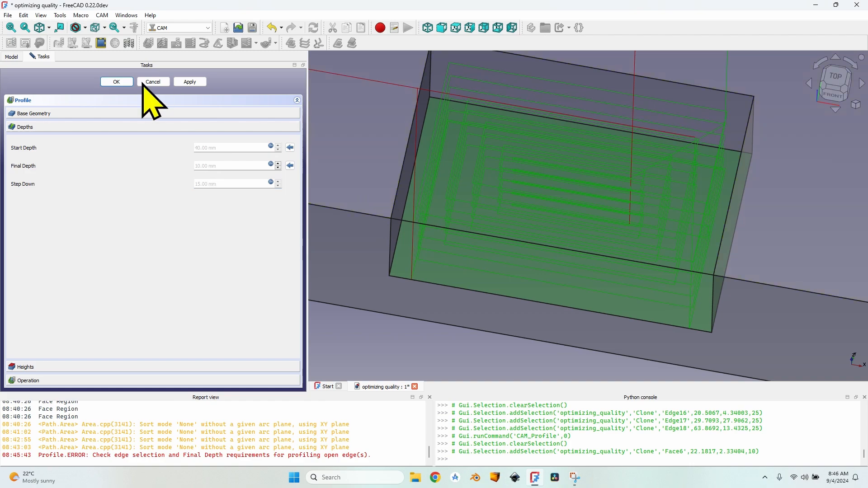
click(114, 82)
Step: Hide the Pocket_Shape001 toolpath and inspect where the new Profile toolpath ends at the pocket's open edge
click(72, 181)
key(space)
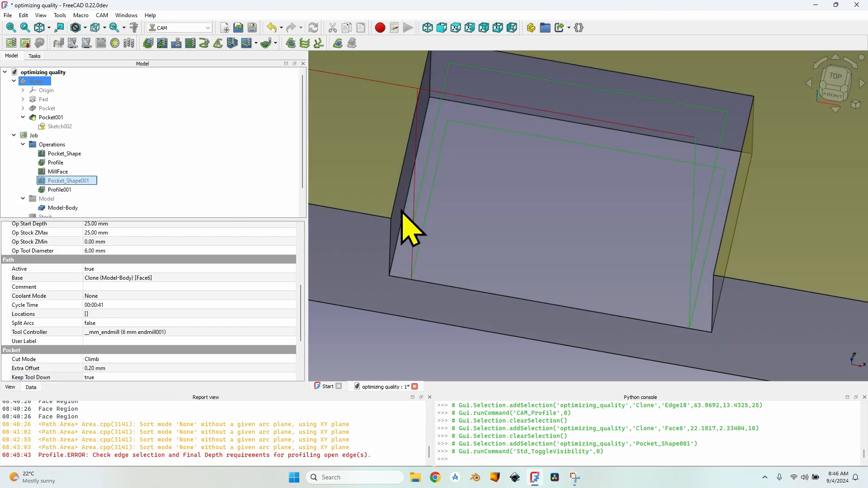
middle_drag(531, 214, 520, 258)
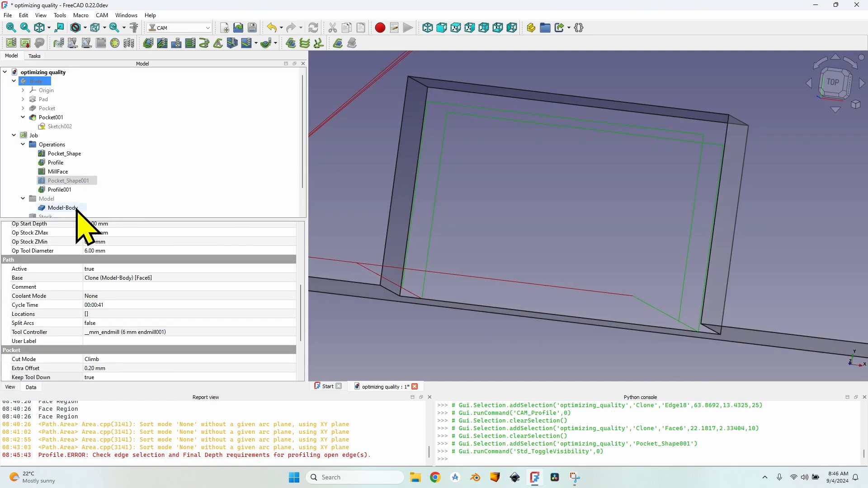
key(2)
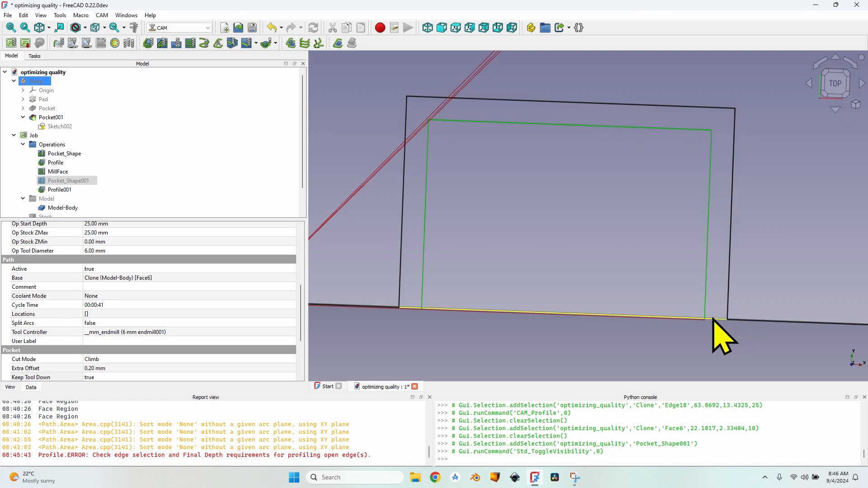
middle_drag(616, 311, 608, 255)
scroll(522, 309, down, 5)
middle_drag(525, 312, 541, 259)
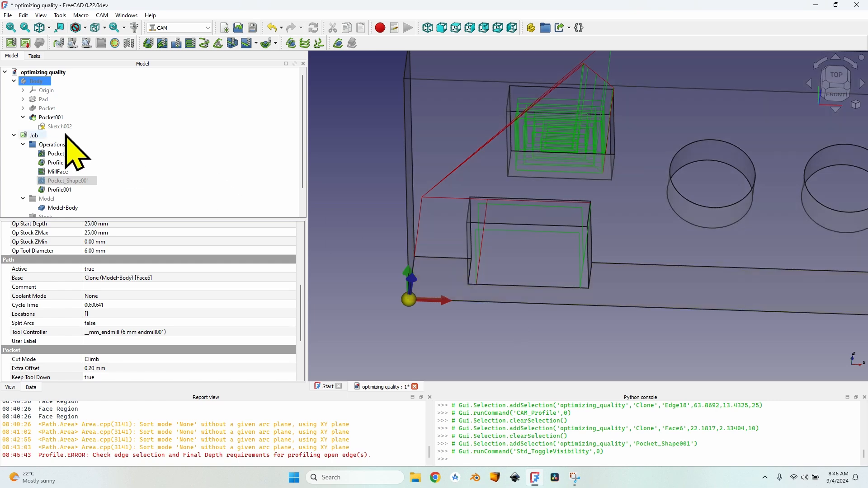
Step: Replace the Profile001 operation's base geometry with the open front-edge pocket's three floor-level wall edges and apply the change
click(65, 190)
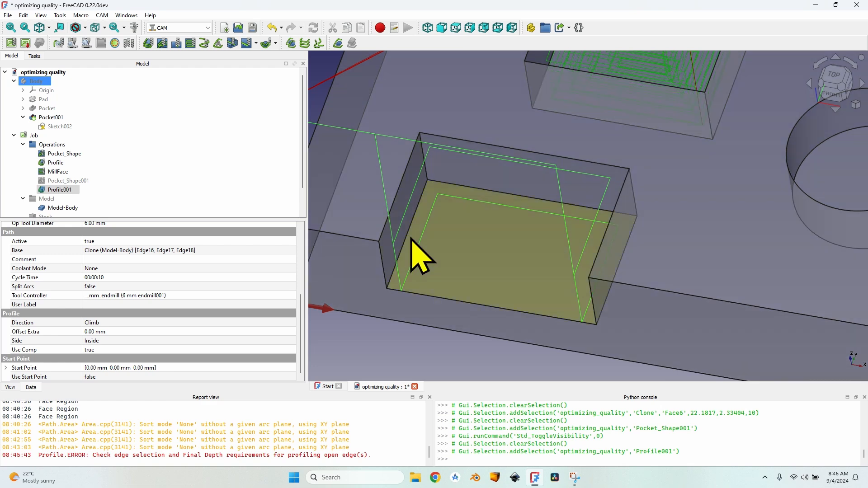
double_click(67, 191)
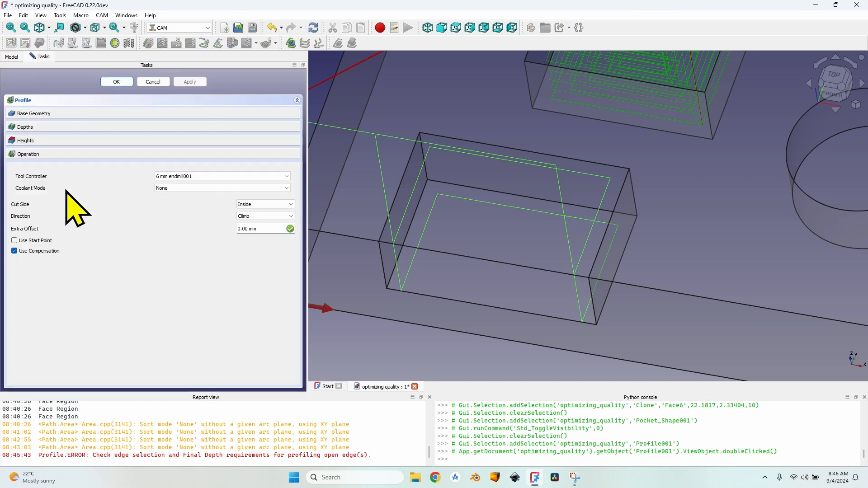
click(49, 114)
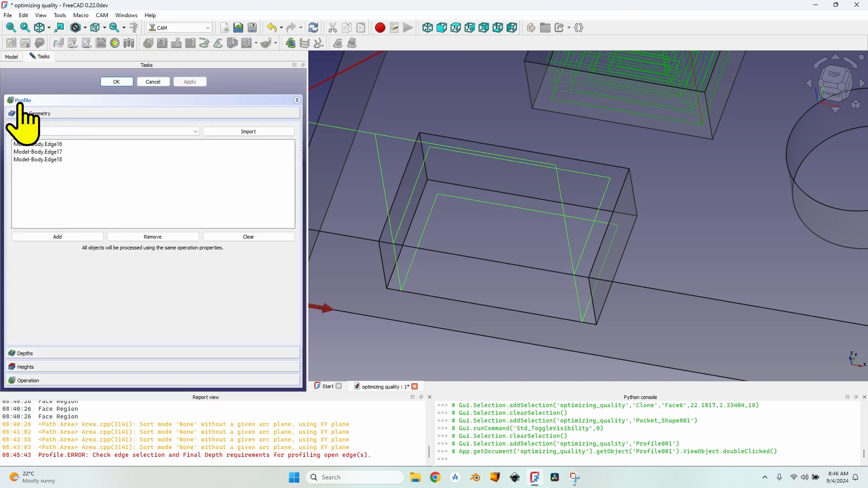
click(246, 236)
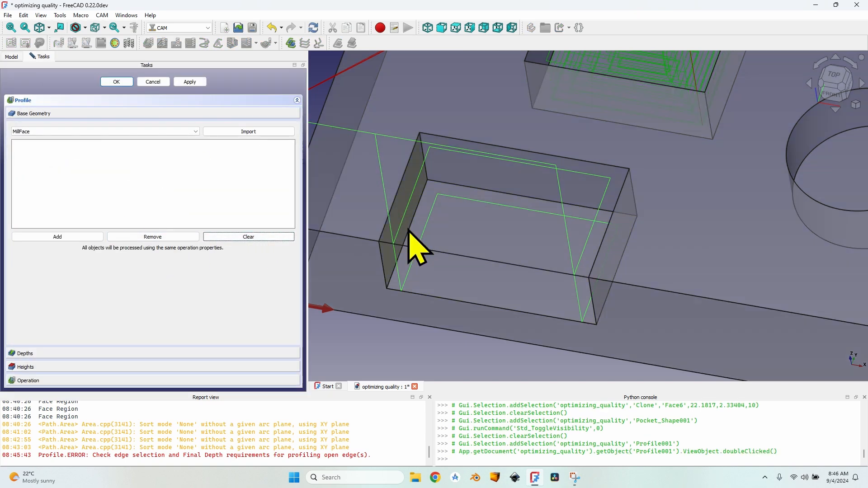
click(408, 229)
ctrl+click(469, 188)
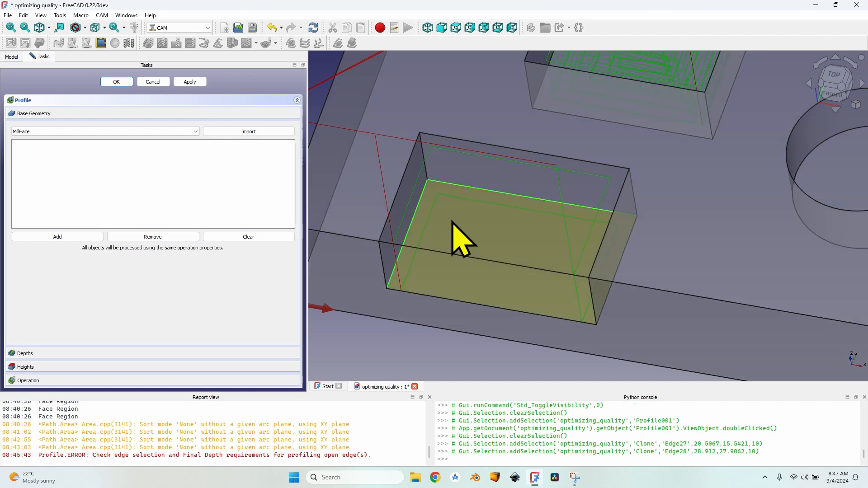
middle_drag(453, 222, 580, 237)
ctrl+click(598, 249)
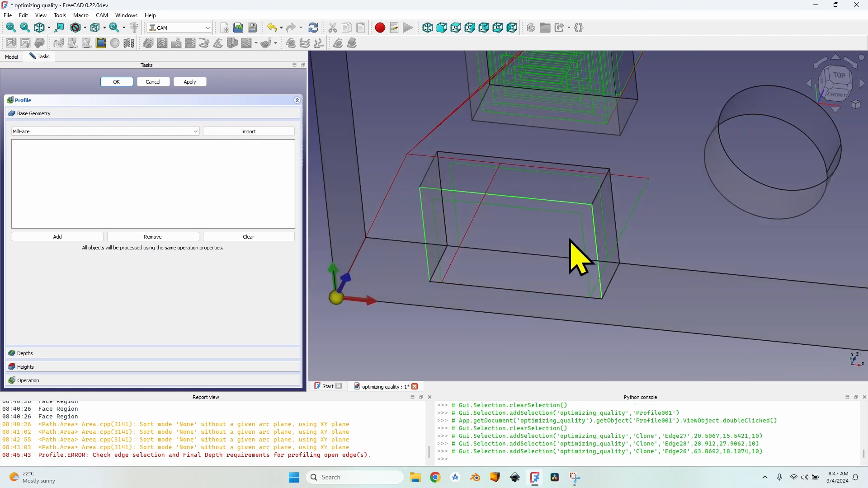
click(68, 237)
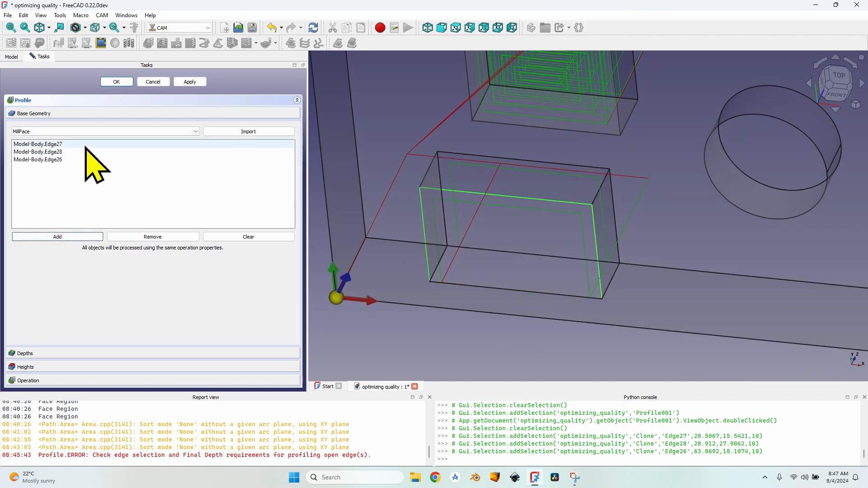
click(192, 82)
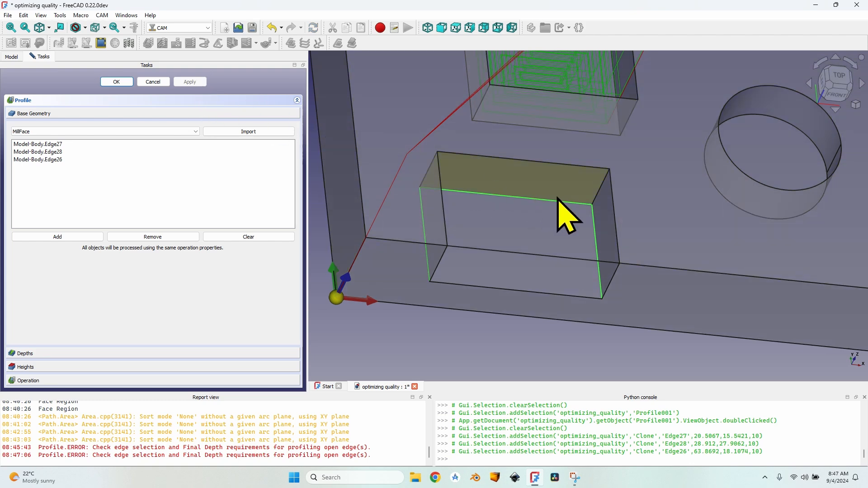
Step: Set the Profile001 operation's Final Depth with the expression 10.00 mm + 0.02 mm, check the toolpath, and accept
click(67, 354)
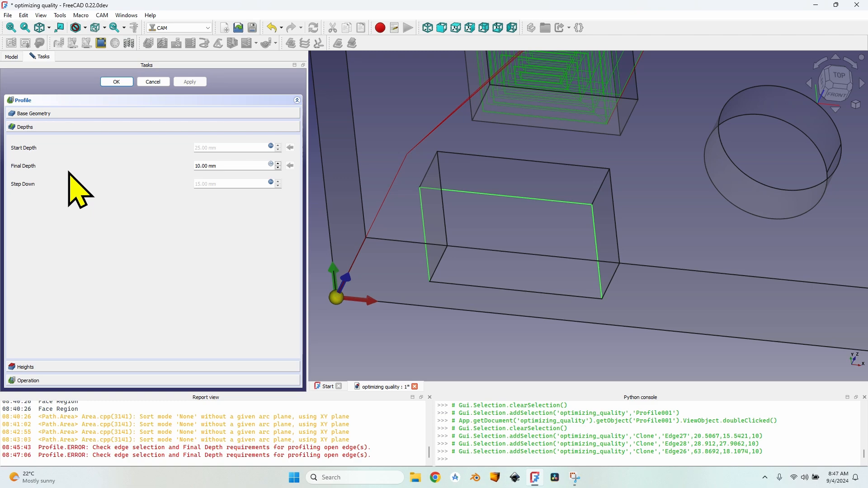
click(271, 166)
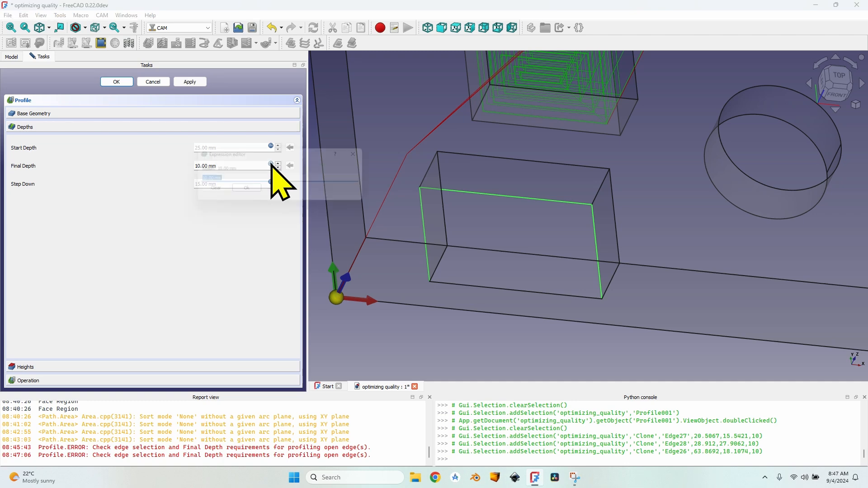
click(234, 180)
text(+)
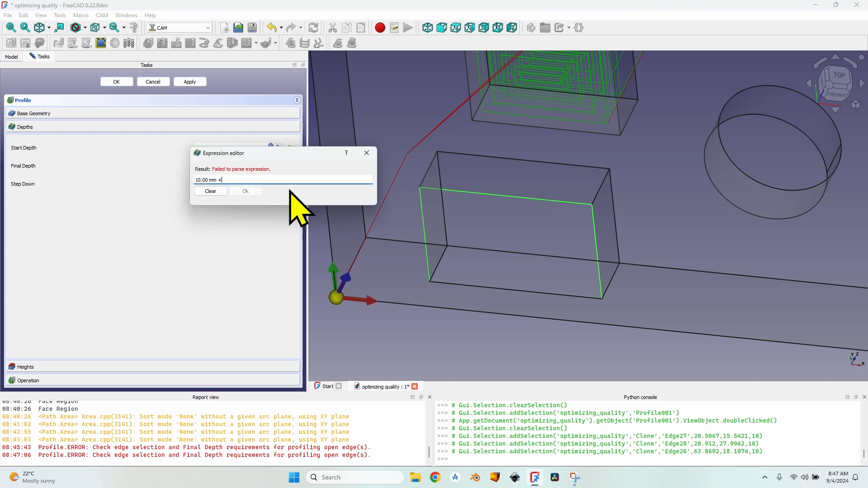
text( 0.02 mm)
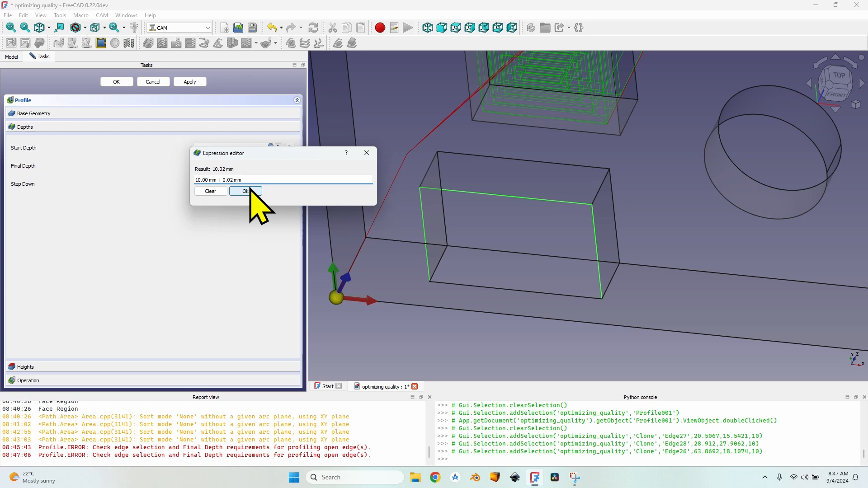
click(245, 192)
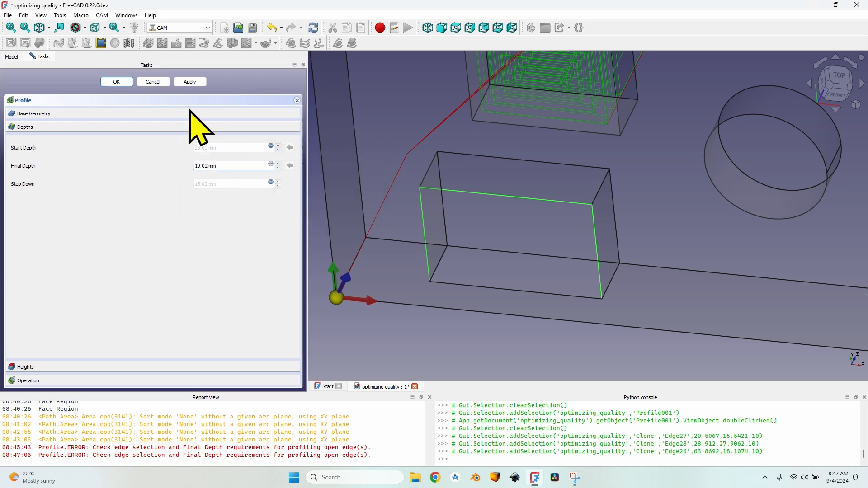
click(189, 82)
scroll(592, 244, up, 2)
middle_drag(587, 230, 528, 223)
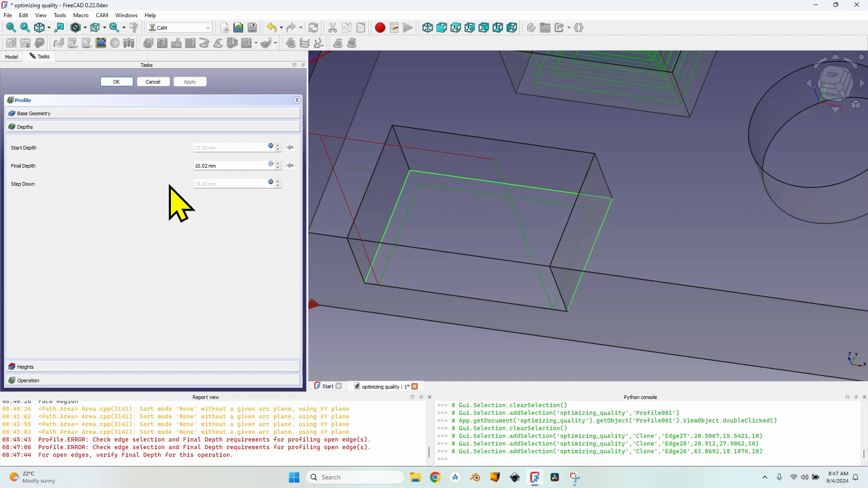
middle_drag(563, 247, 564, 223)
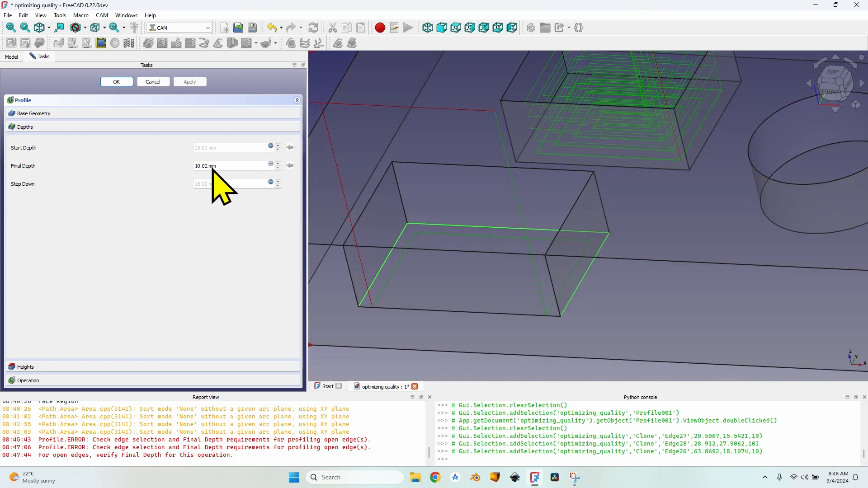
click(116, 81)
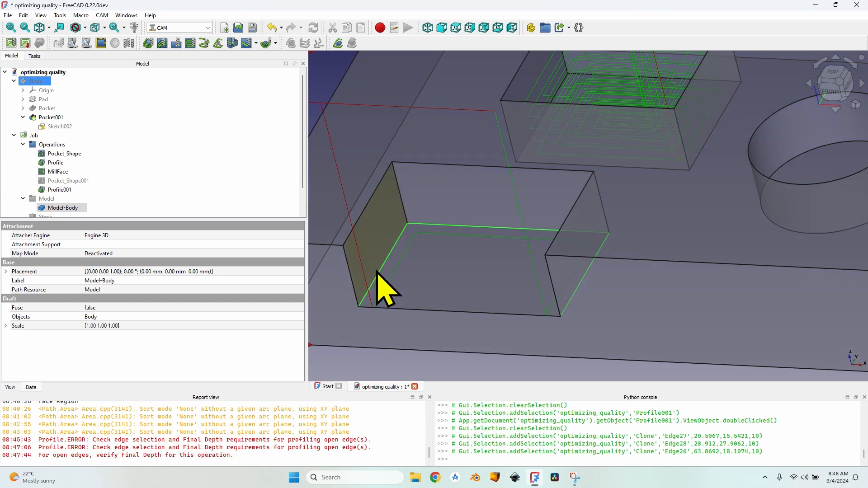
Step: Delete all operations from the Job, from Pocket_Shape through Profile001
scroll(387, 281, down, 5)
scroll(574, 223, up, 5)
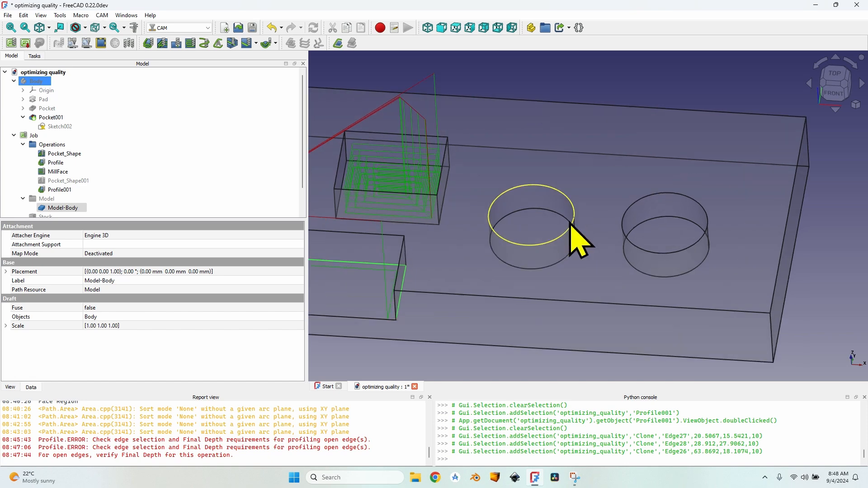
click(59, 153)
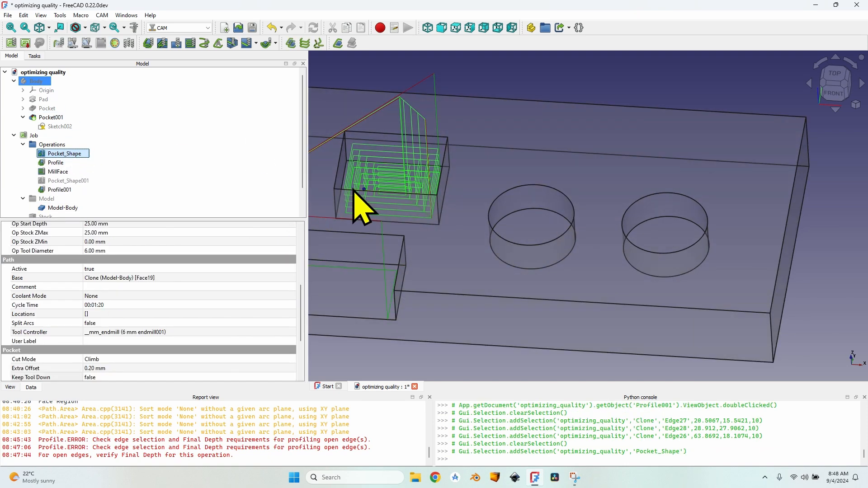
shift+click(60, 190)
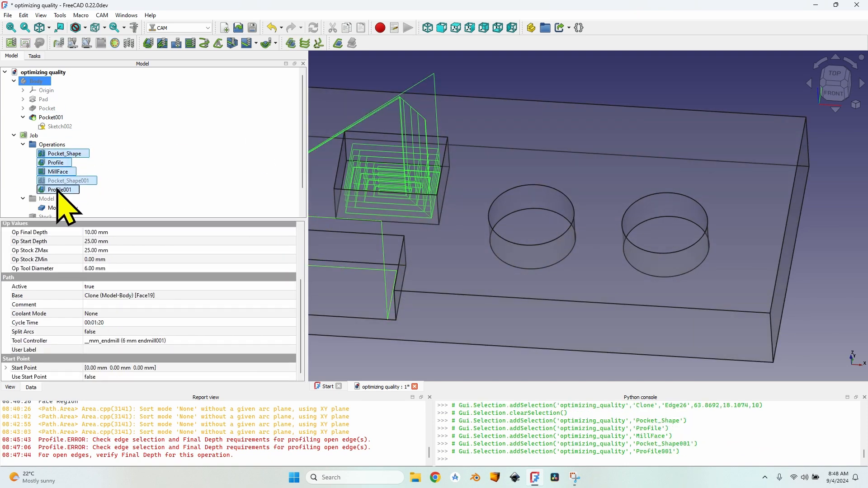
key(Delete)
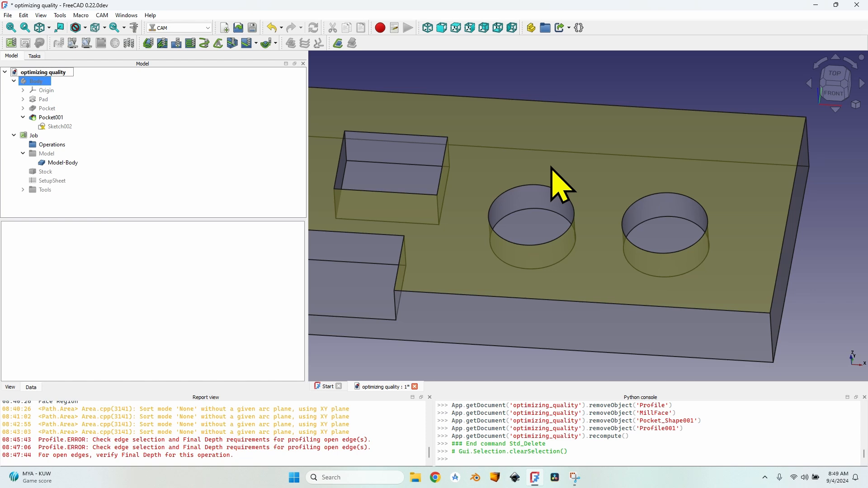
Step: Create a Helix operation on the circular pocket nearer the rectangular ones, removing the other hole (Face12) from its base geometry, and accept
click(533, 226)
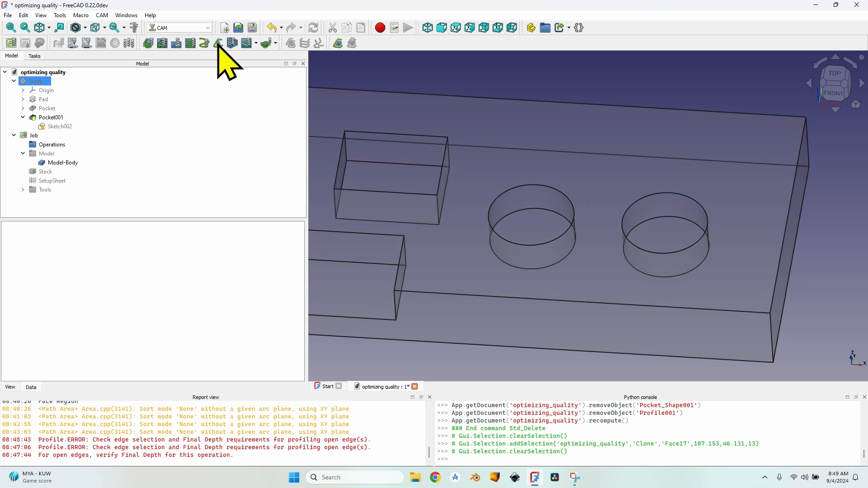
click(533, 238)
click(205, 43)
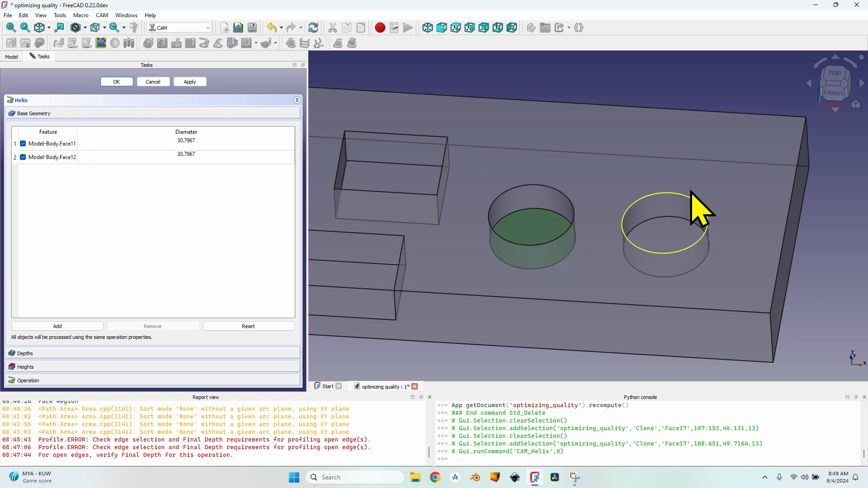
click(64, 157)
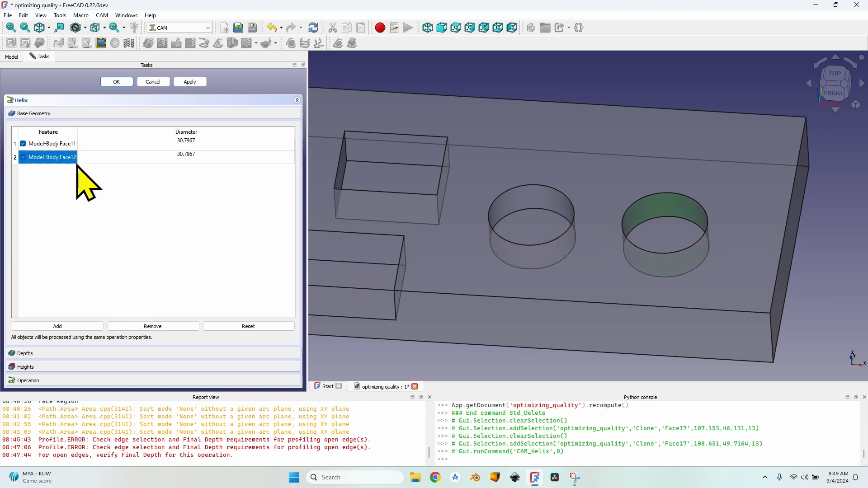
click(153, 327)
click(58, 144)
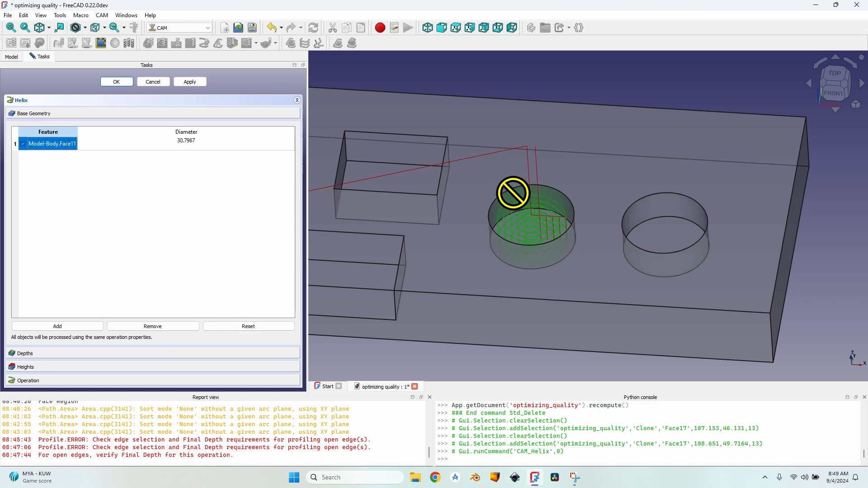
click(190, 82)
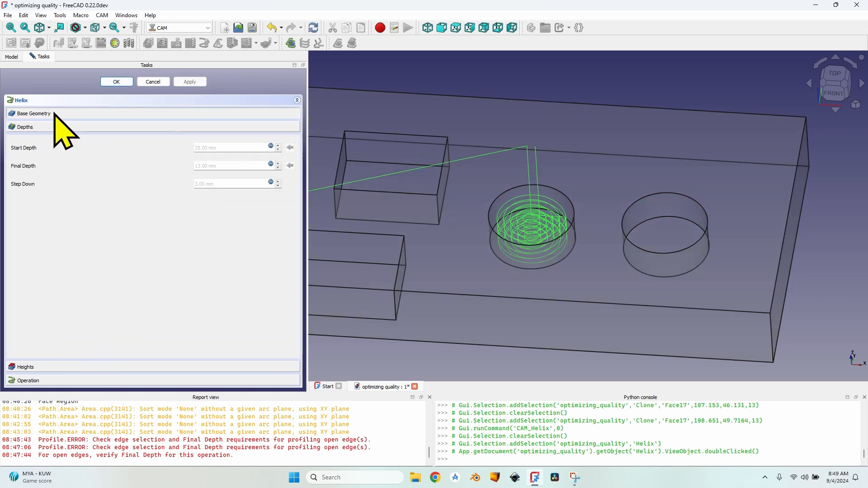
click(54, 113)
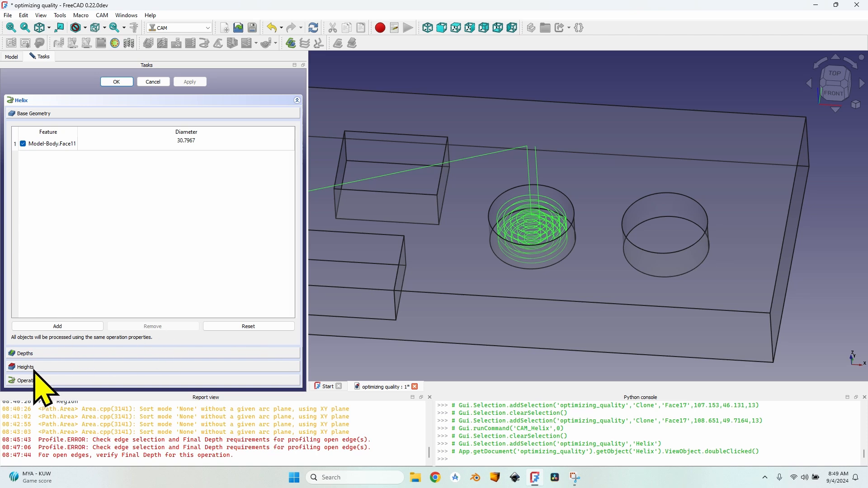
click(67, 380)
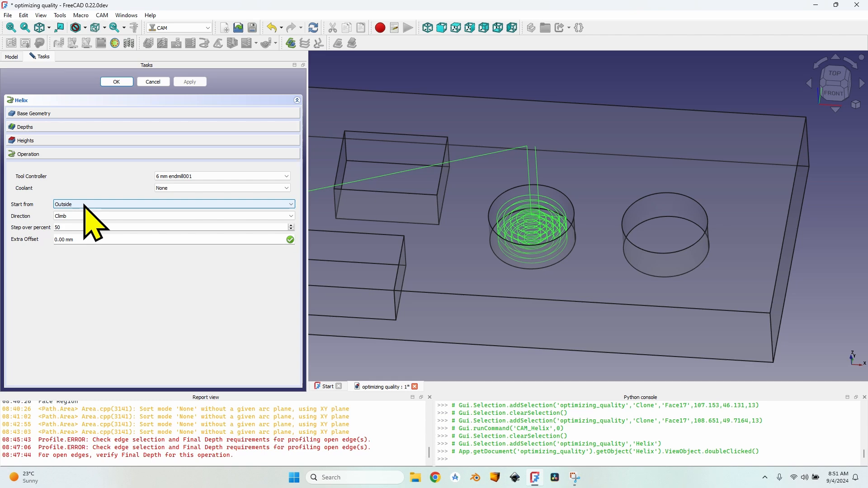
click(116, 82)
Step: Simulate the Job's Helix toolpath to check how the circular pocket is cut, and close the simulator
click(41, 135)
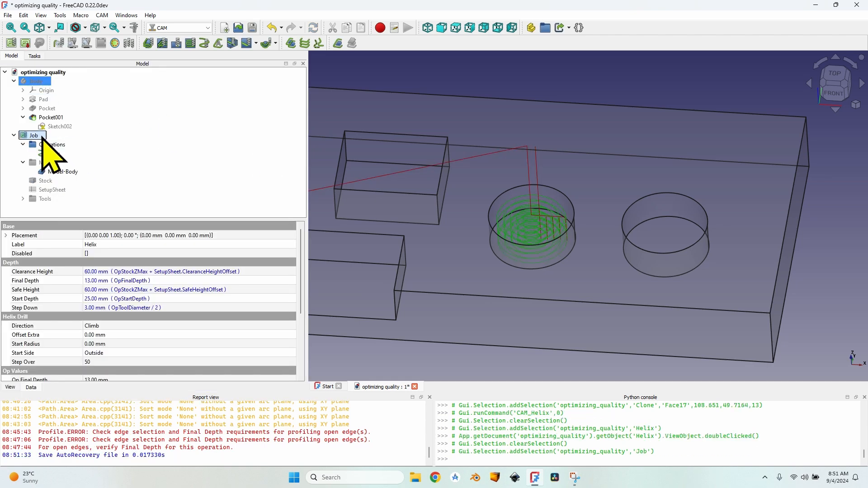
click(87, 44)
click(286, 133)
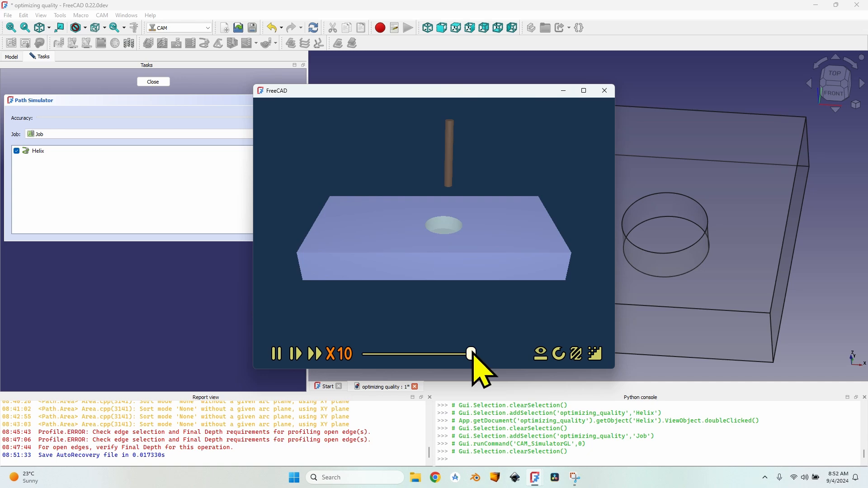
mouse_move(472, 354)
mouse_down()
mouse_move(389, 355)
mouse_move(458, 357)
mouse_up()
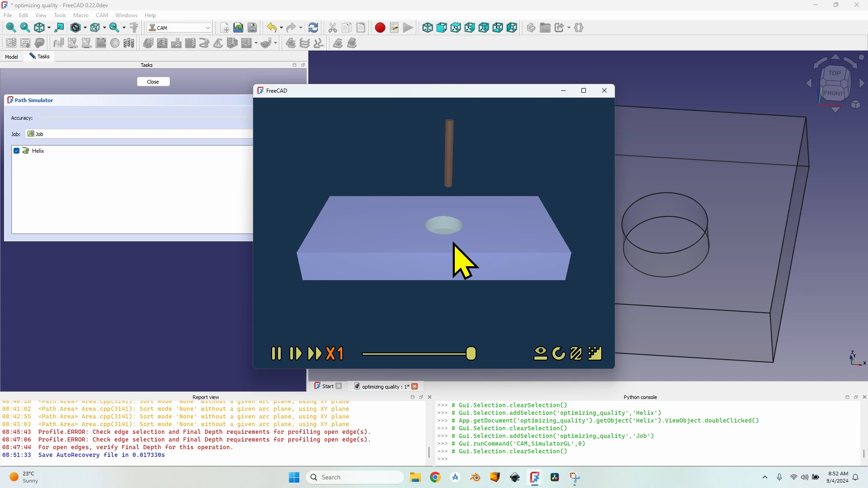
click(605, 91)
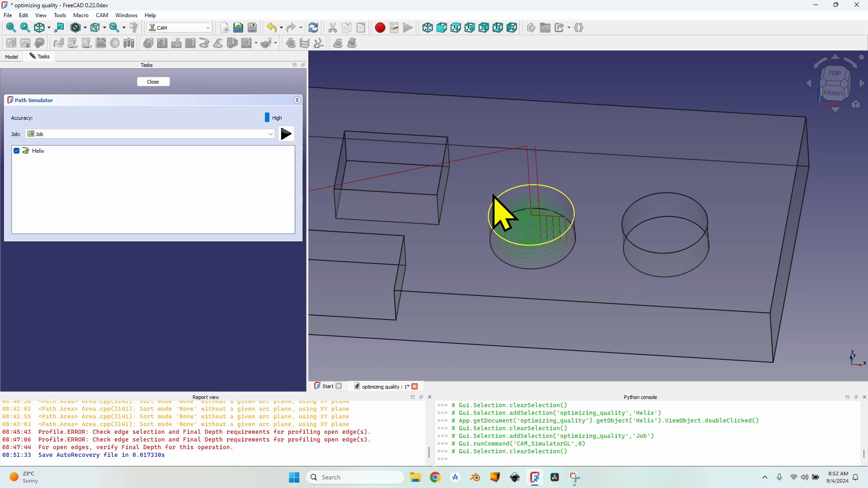
click(156, 82)
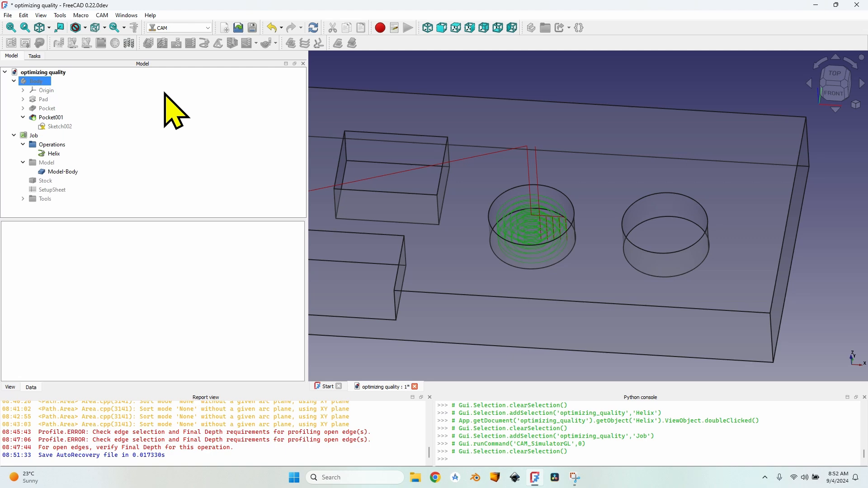
Step: Change the Helix operation to start from Inside and accept
double_click(55, 154)
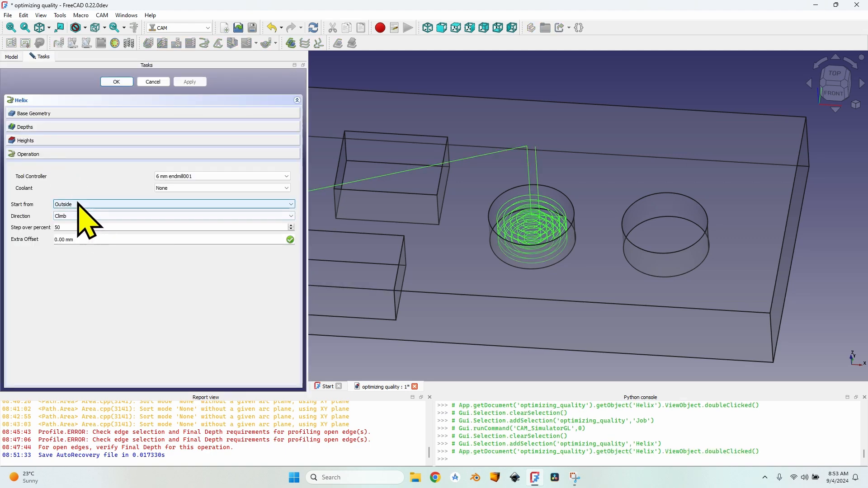
click(79, 203)
click(90, 221)
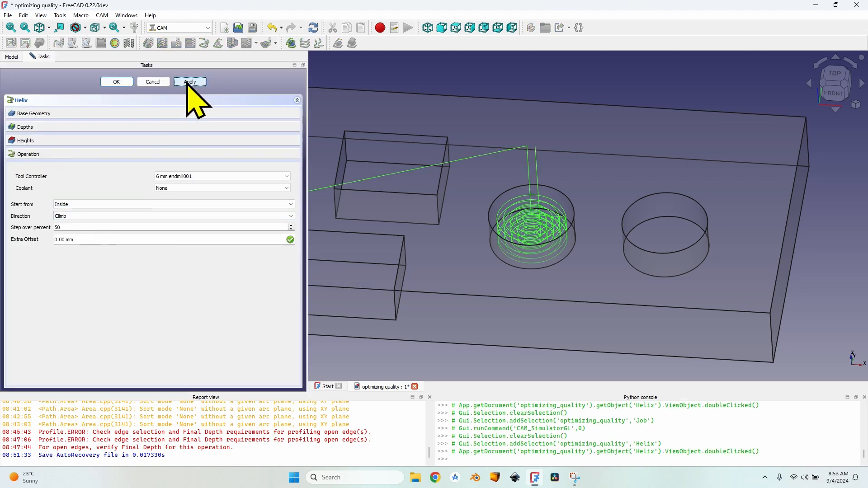
click(116, 82)
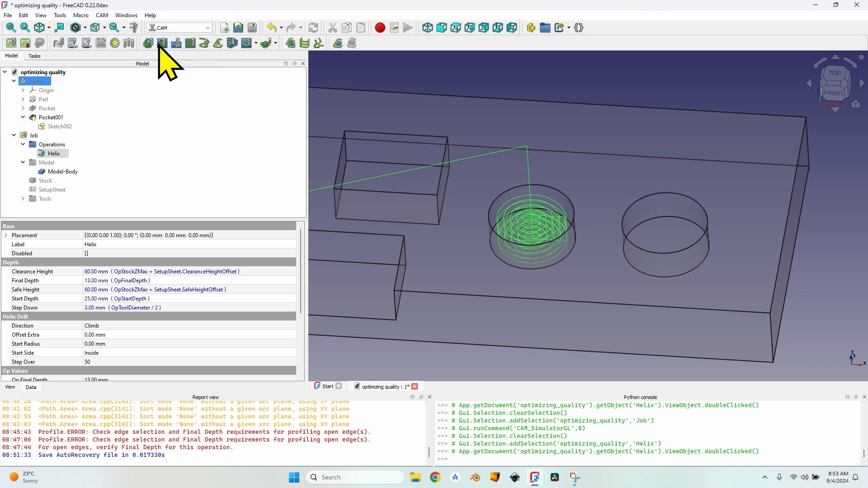
Step: Simulate the Helix toolpath that starts from Inside to check how the circular pocket is cut, and close the simulator
click(161, 45)
click(286, 131)
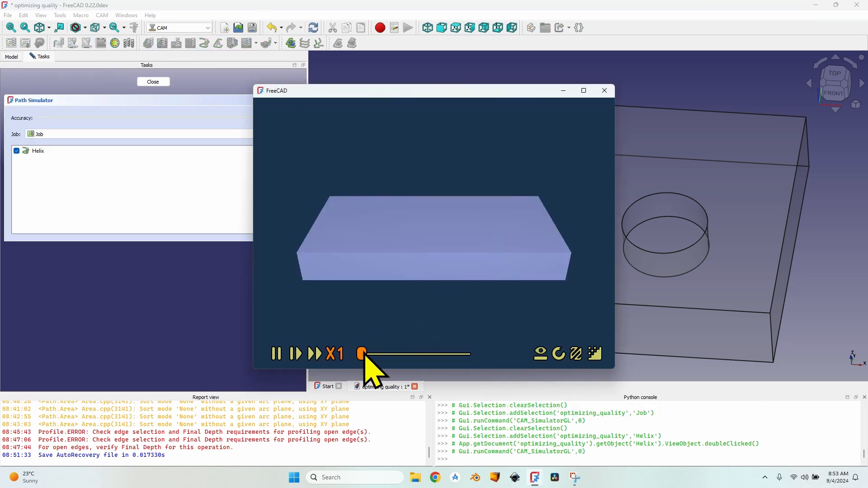
click(278, 356)
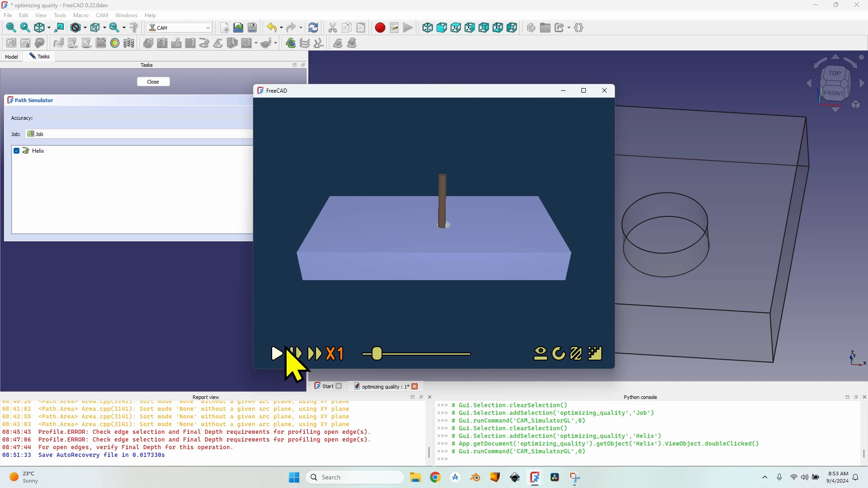
click(277, 355)
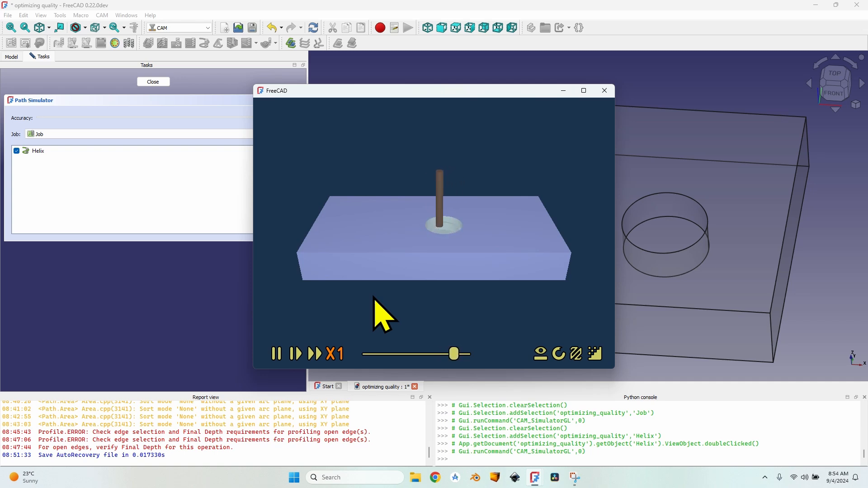
click(606, 90)
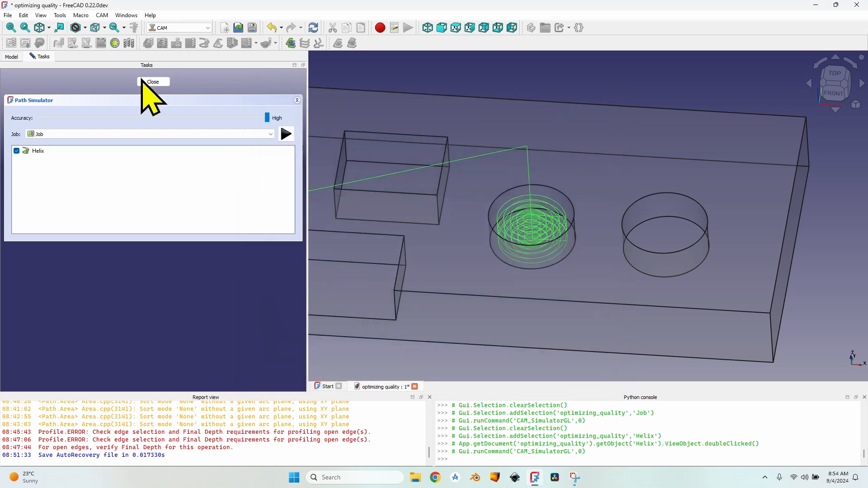
click(154, 82)
Step: Change the Helix operation to start from Outside, apply it and accept
double_click(56, 150)
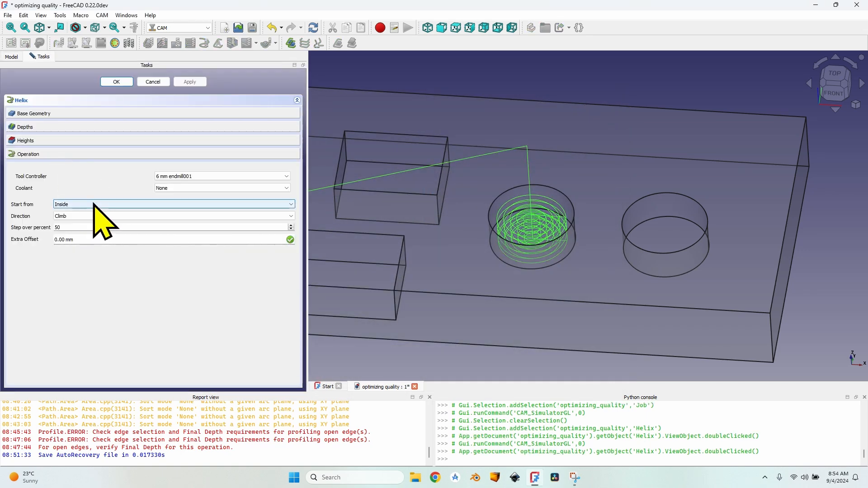
click(95, 205)
click(97, 213)
click(192, 82)
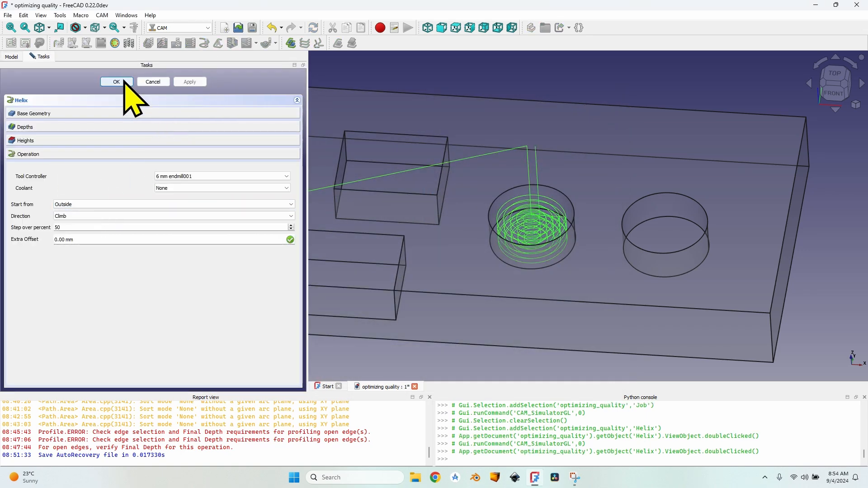
click(121, 82)
Step: Simulate the Helix toolpath that starts from Outside to compare how it clears the circular pocket, and close the simulator
click(87, 43)
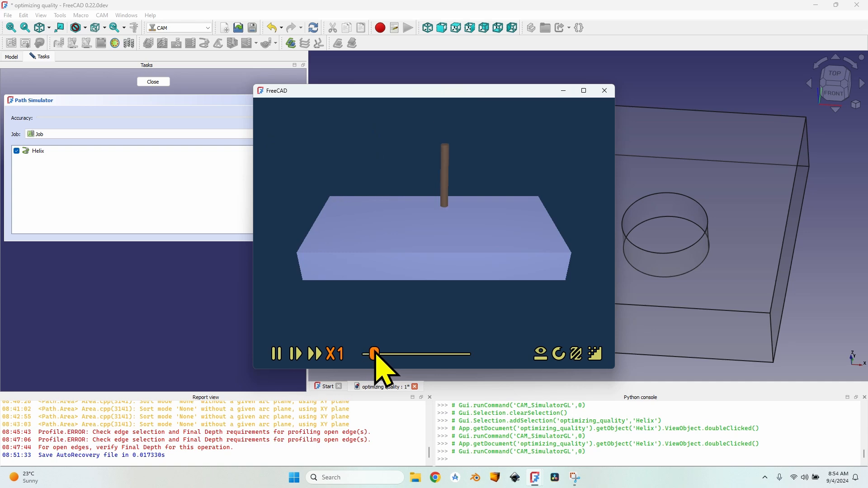
click(277, 354)
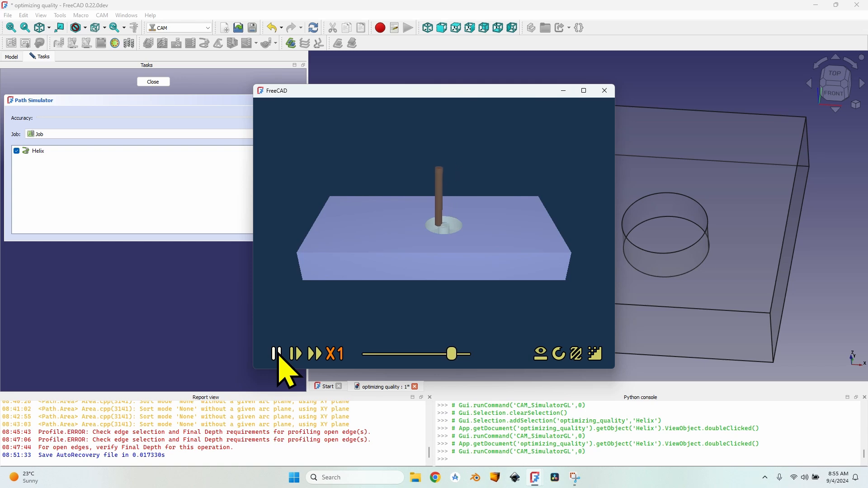
click(605, 90)
click(154, 82)
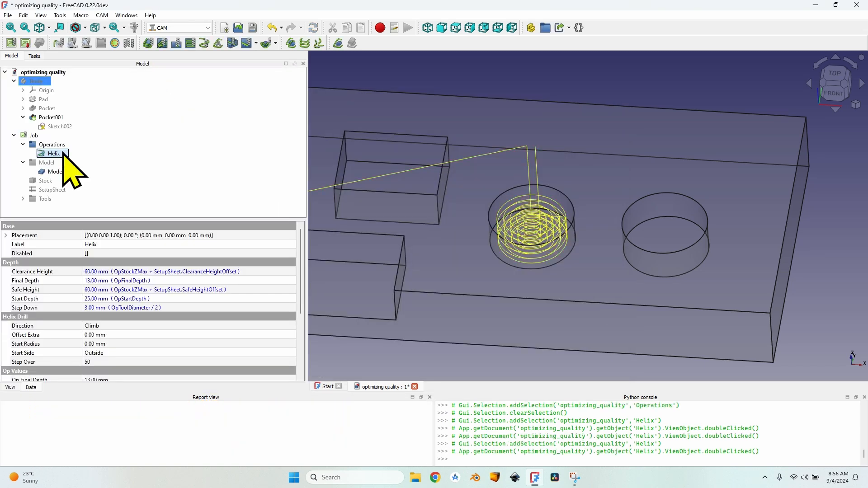
Step: Delete the Helix operation from the Job
key(Delete)
scroll(516, 240, down, 3)
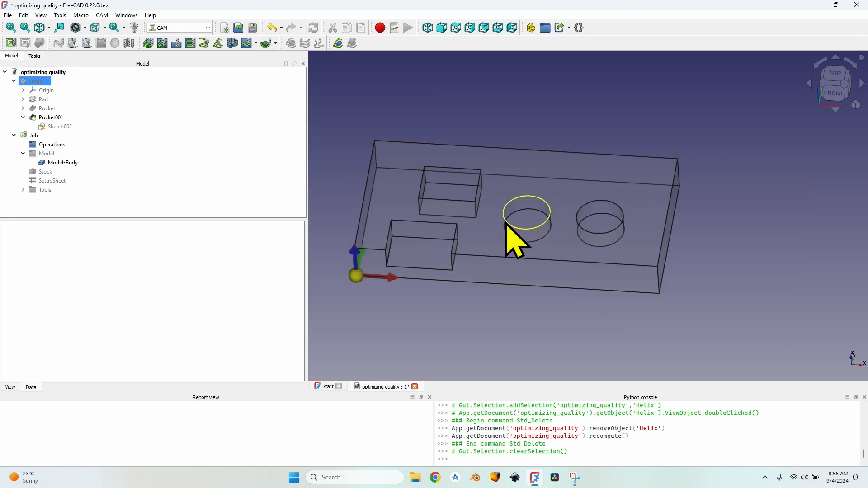
middle_drag(508, 226, 501, 249)
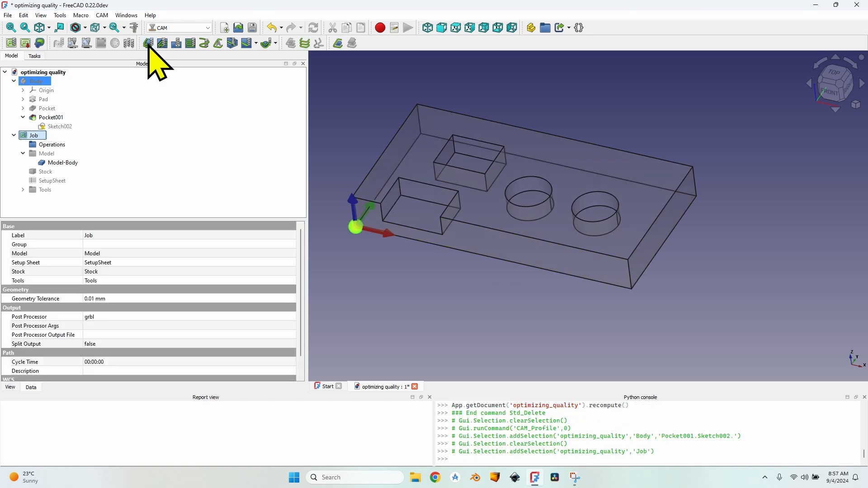
Step: Add a Profile operation around the whole part with the 6 mm endmill001, cut side Outside and direction Climb, and apply it
click(149, 44)
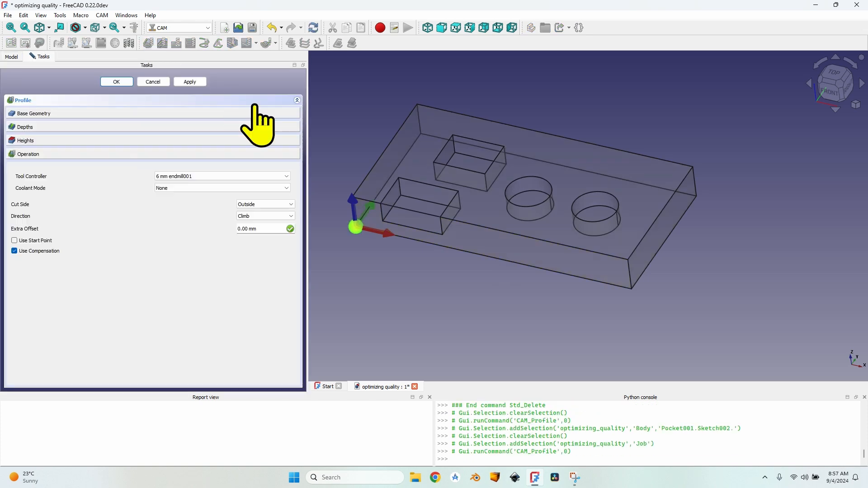
click(192, 83)
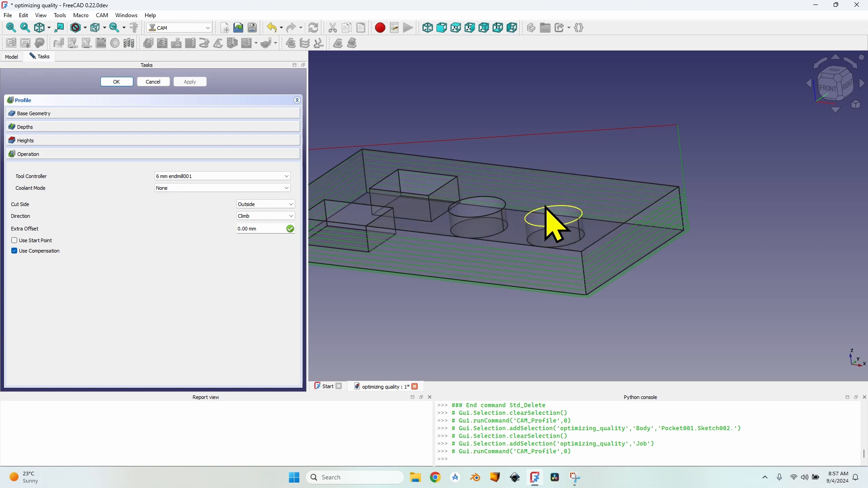
middle_drag(552, 219, 619, 248)
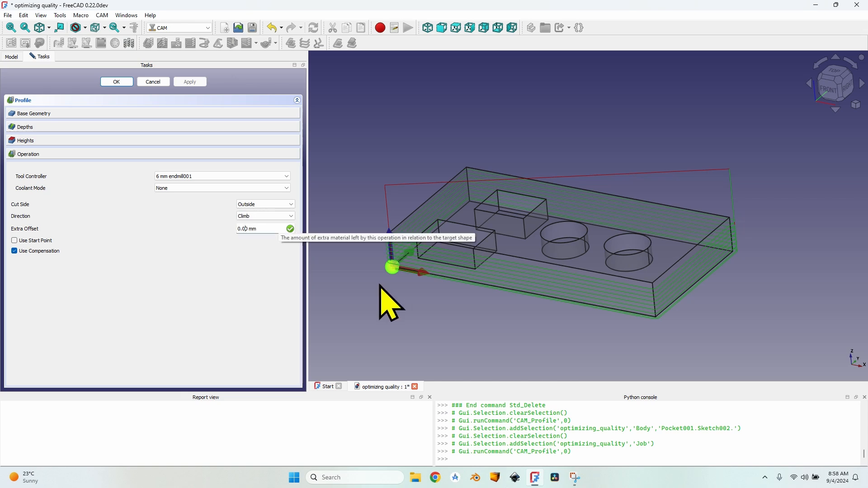
Step: Set the Profile operation's extra offset to 0.20 mm, compare the toolpath from the top view and accept
click(374, 283)
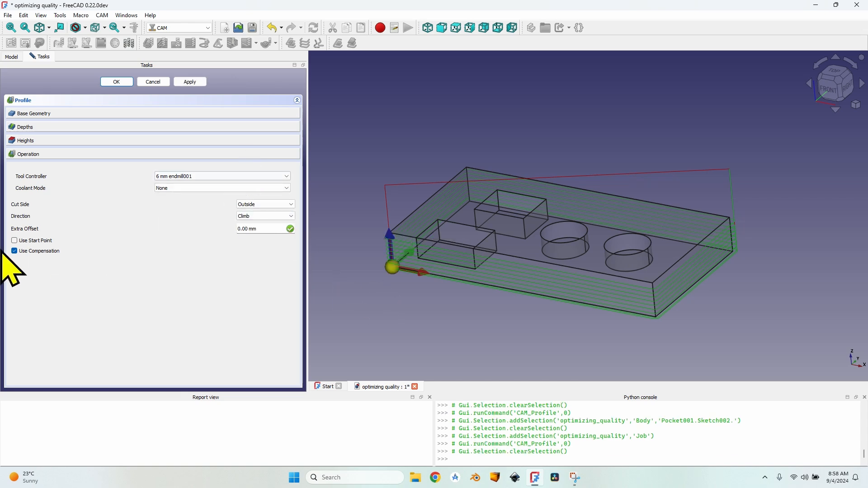
click(245, 229)
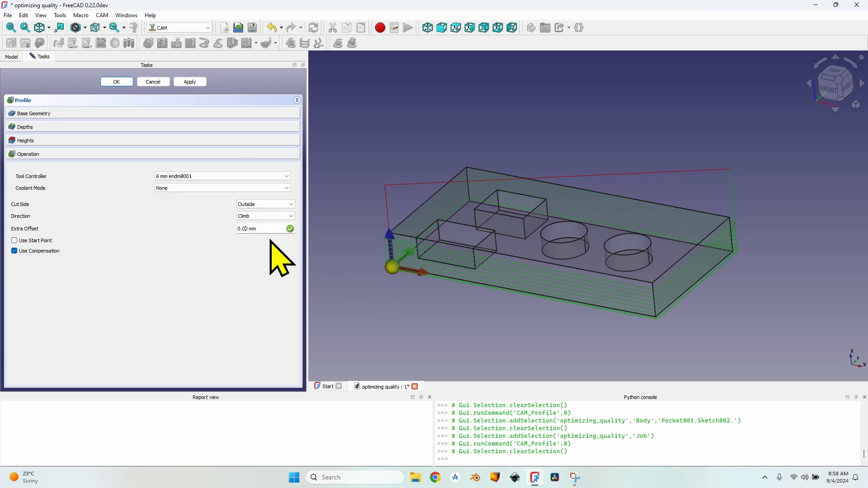
scroll(411, 229, up, 5)
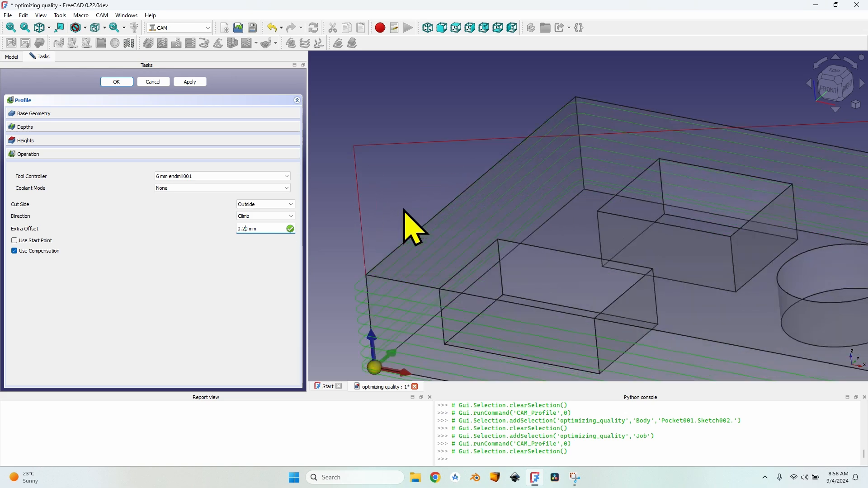
click(834, 76)
middle_drag(395, 209, 483, 203)
scroll(442, 218, up, 4)
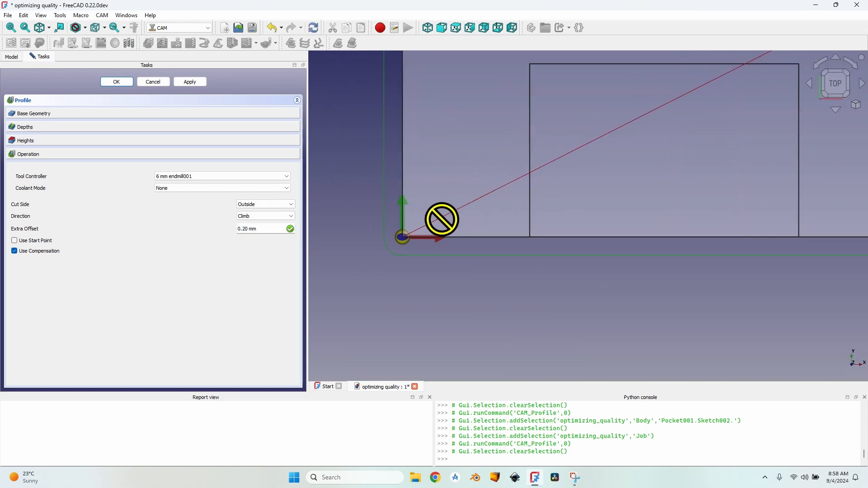
middle_drag(431, 224, 534, 220)
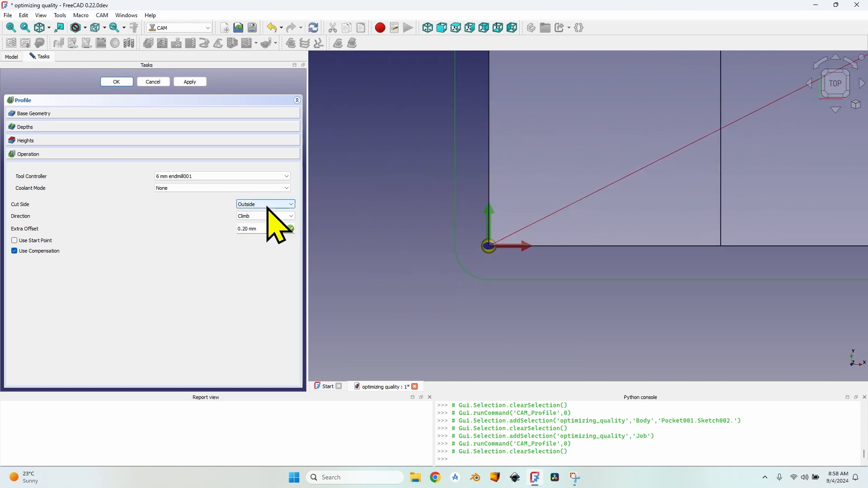
click(190, 83)
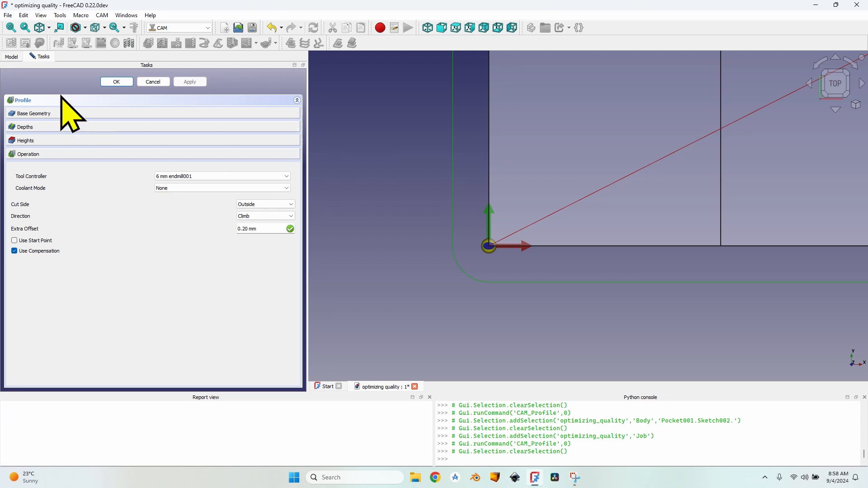
click(121, 82)
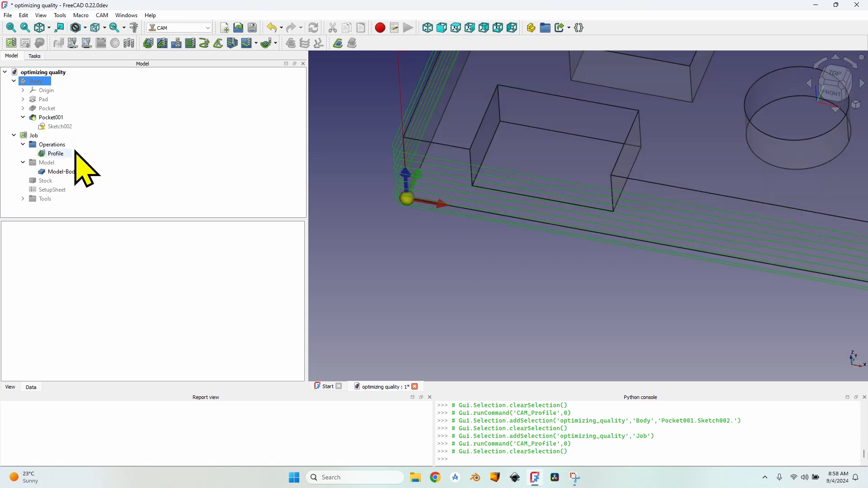
Step: Duplicate the Profile operation and set the copy's extra offset to 0.00 mm
click(54, 154)
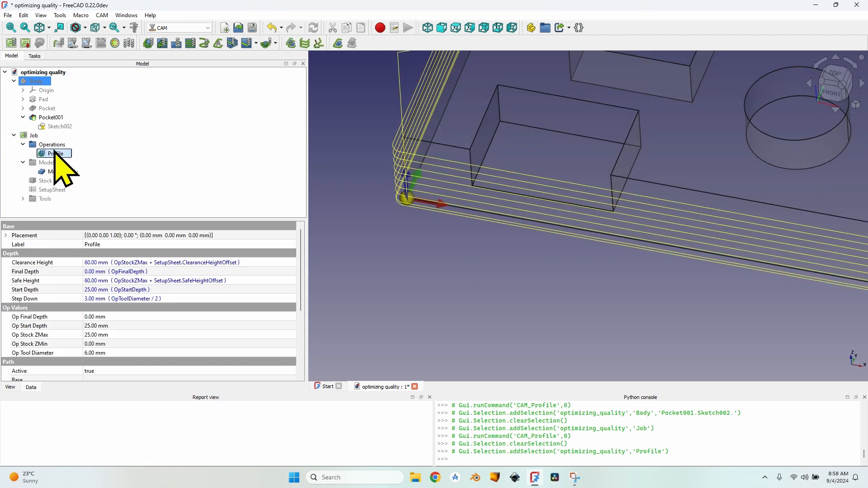
click(294, 44)
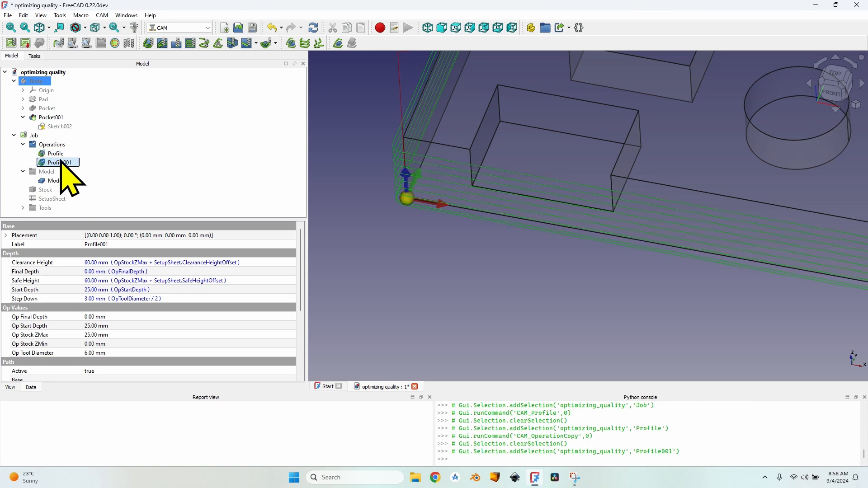
double_click(62, 162)
click(247, 229)
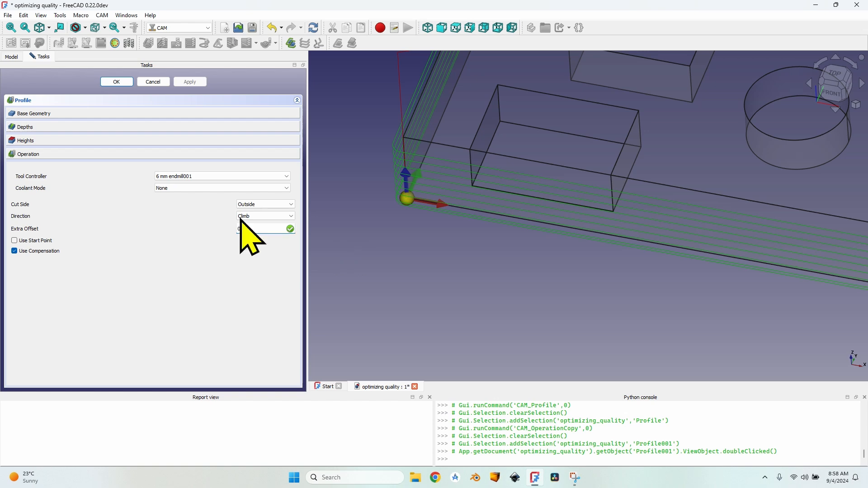
Step: Set the copied Profile operation's step down to 15 mm, apply it and accept
click(23, 127)
click(271, 183)
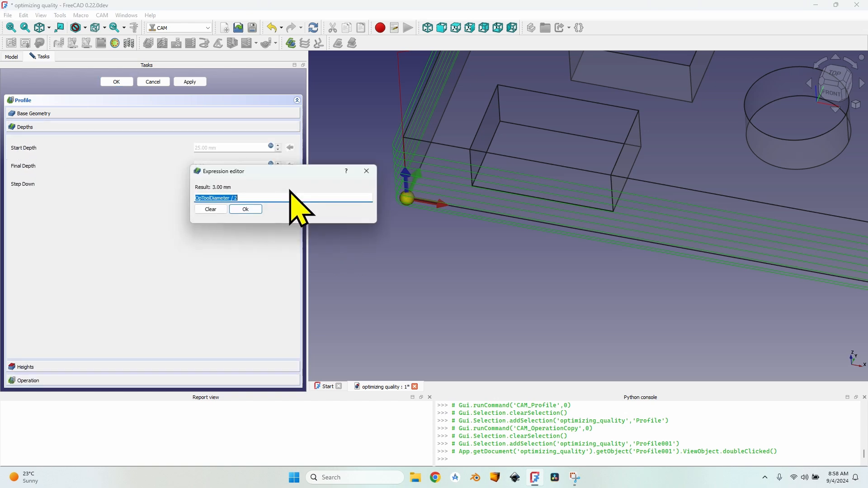
text(15)
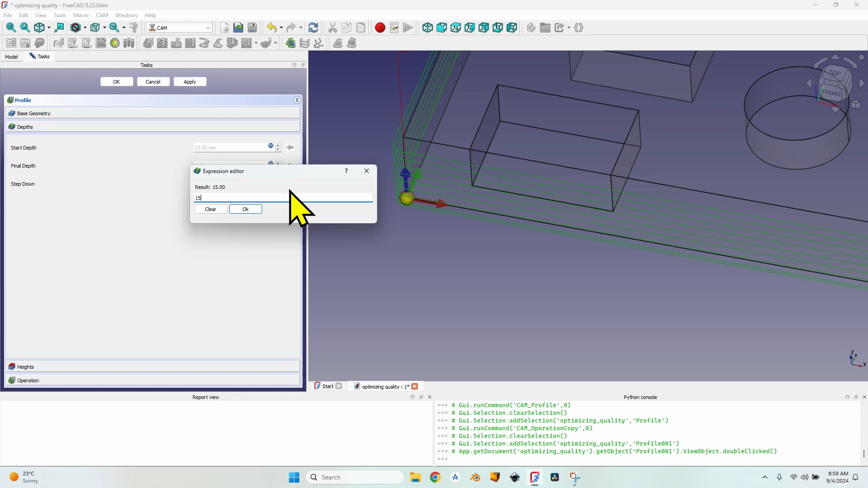
key(Return)
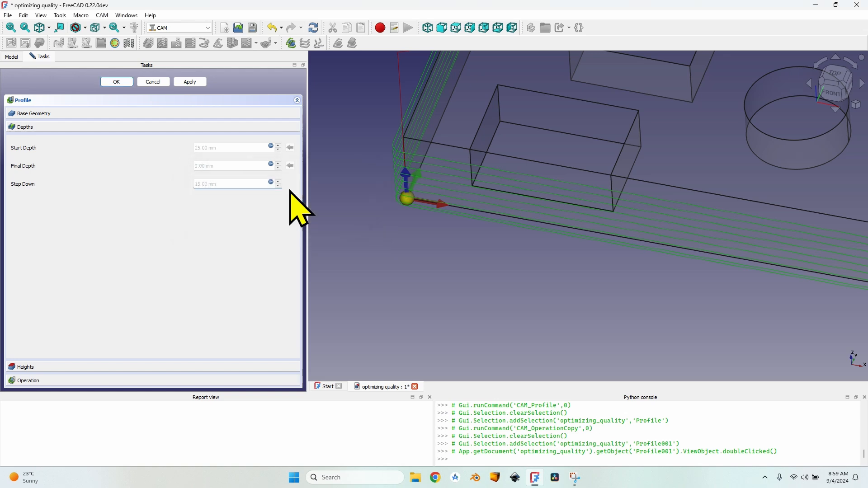
click(191, 81)
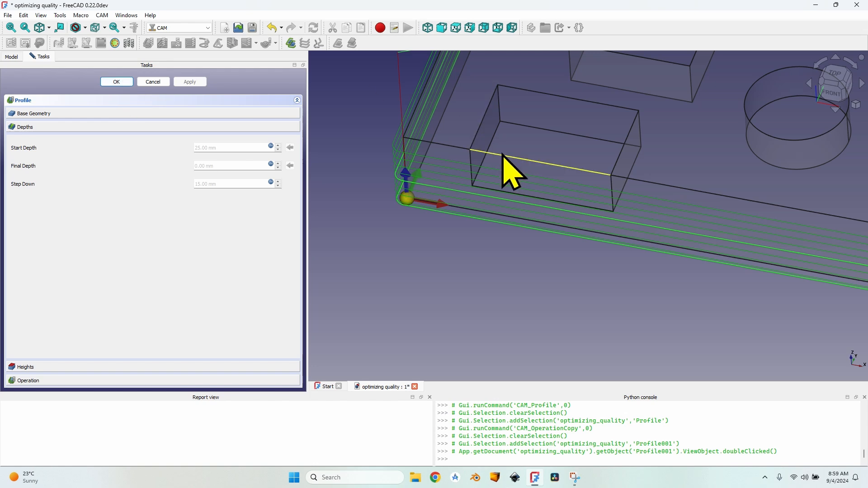
middle_drag(427, 187, 437, 215)
scroll(437, 214, up, 2)
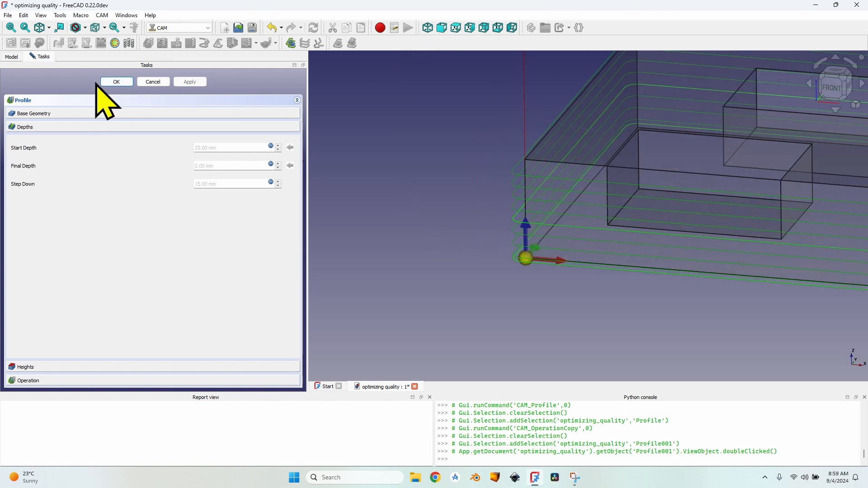
click(117, 81)
Step: Hide the original Profile toolpath to examine the path of the copied operation on its own
click(54, 153)
key(space)
scroll(430, 236, down, 3)
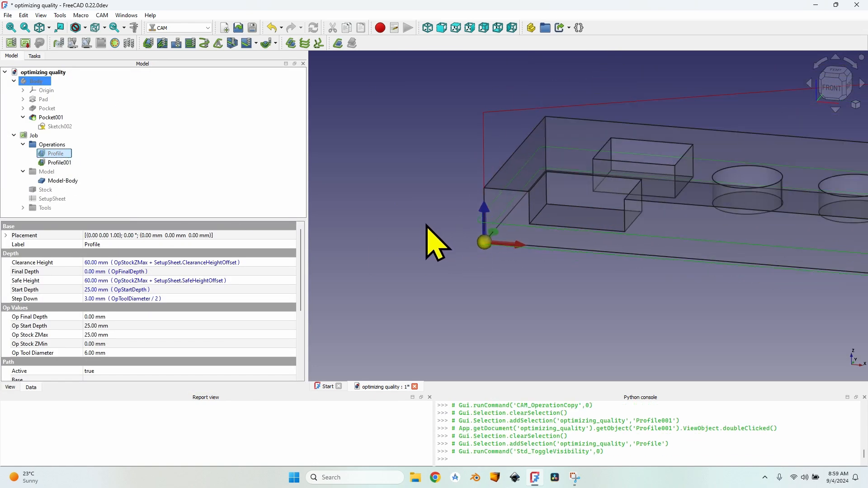
middle_drag(430, 237, 488, 231)
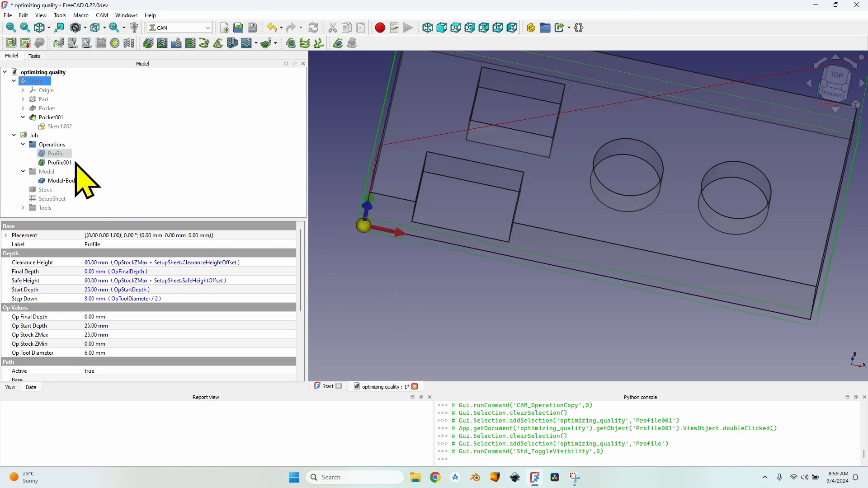
Step: Change the Profile001 operation's cutting direction to Conventional, apply it and accept
double_click(62, 163)
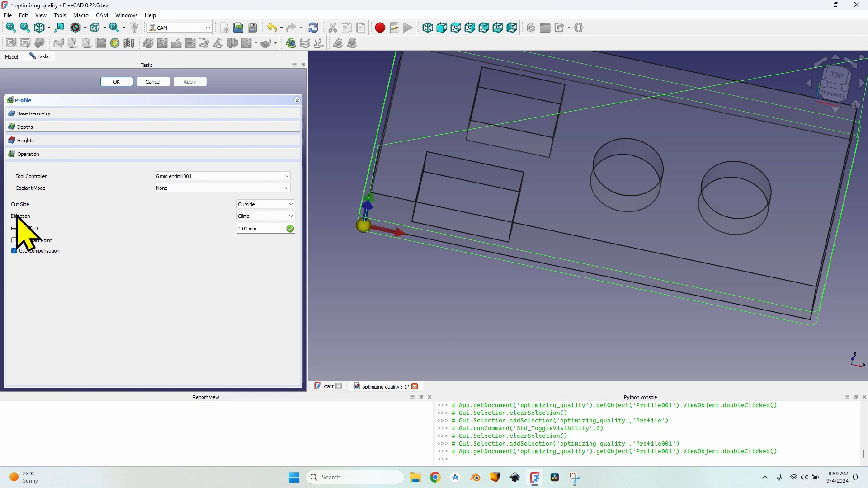
click(263, 216)
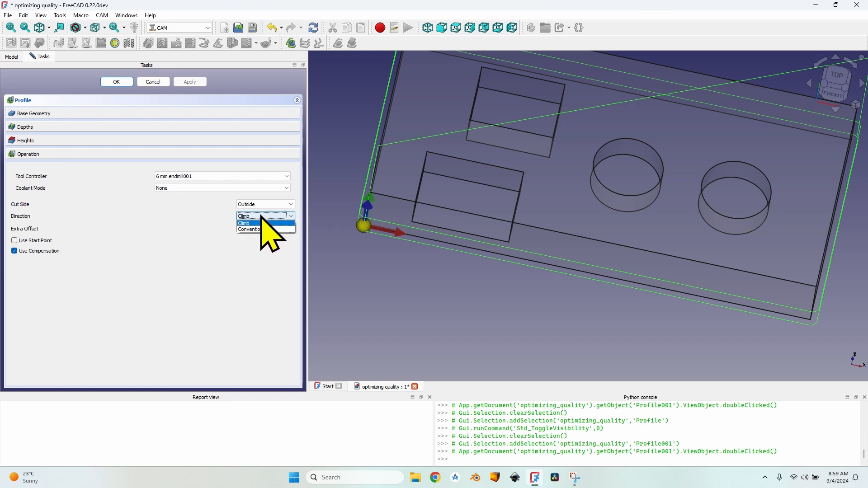
click(265, 228)
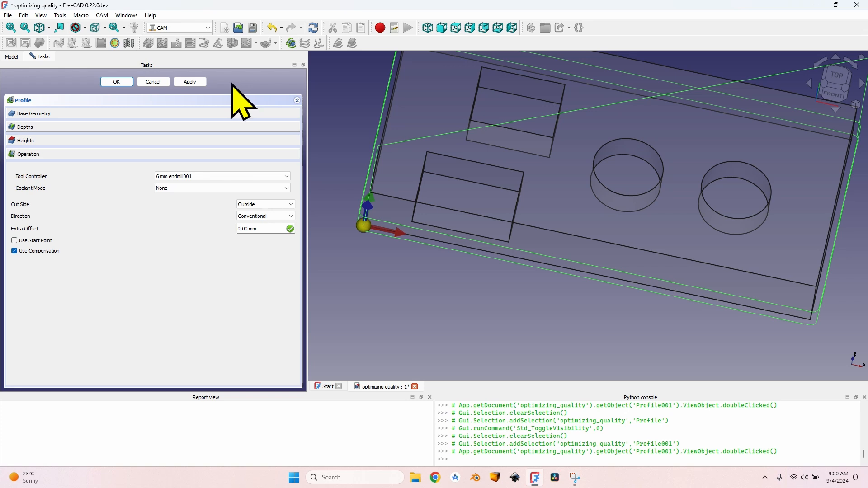
click(192, 82)
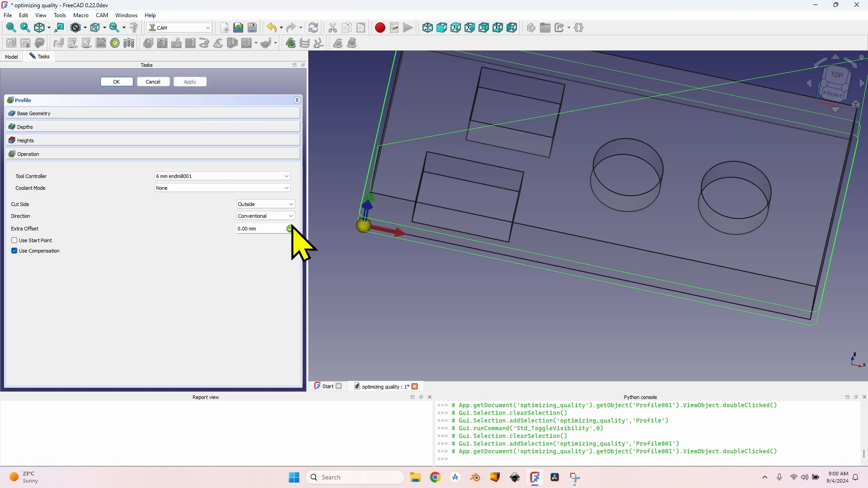
click(116, 81)
Step: Show the original Profile toolpath again and select Profile001 to compare both paths around the part
middle_drag(594, 208, 588, 138)
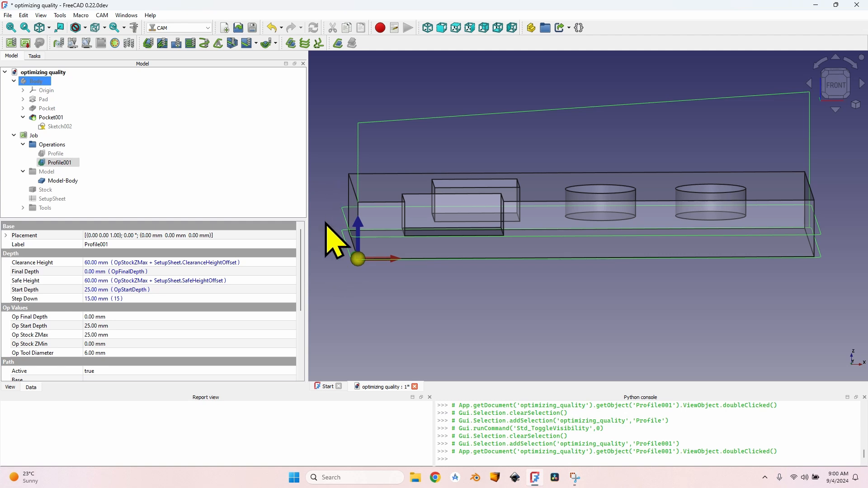
click(52, 154)
key(space)
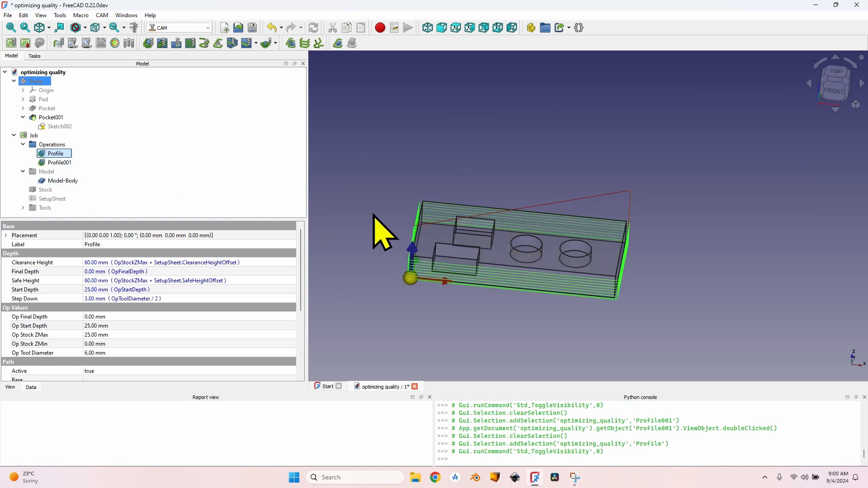
click(59, 163)
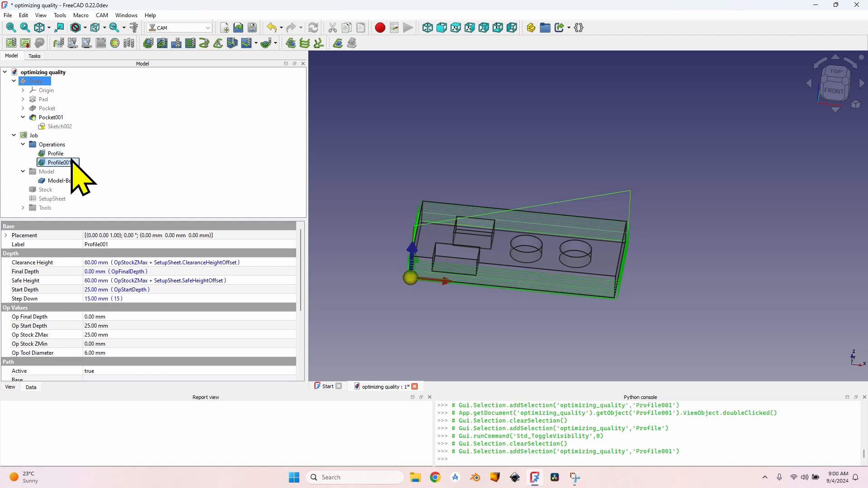